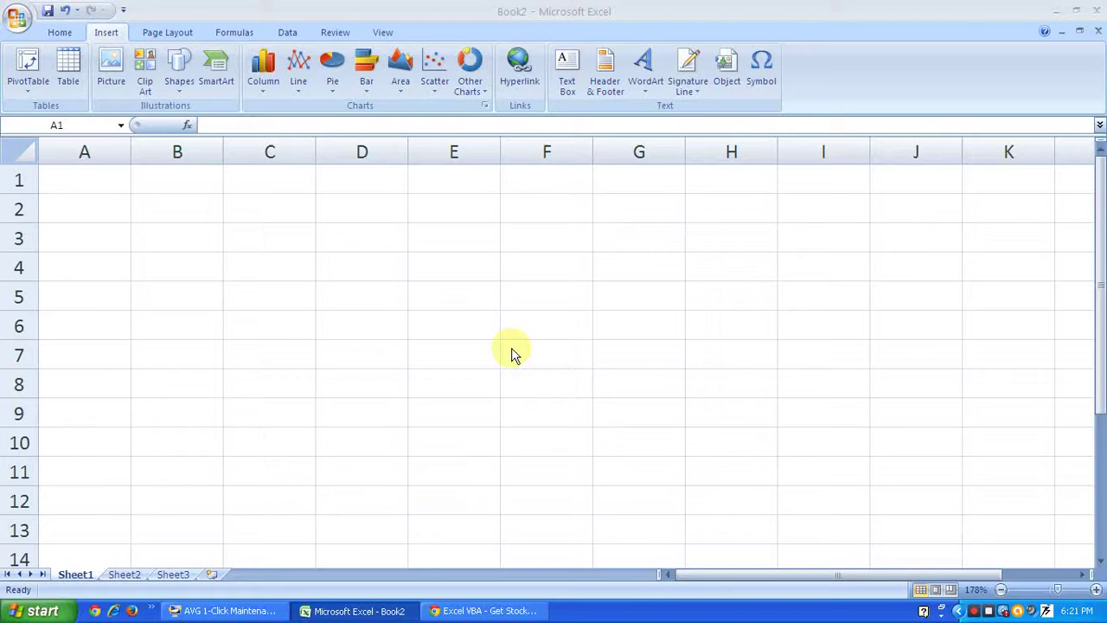
Enter the title 'HOW TO CREATE HEADER AND FOOTER' in cell A1, correcting the misspelling
{"action": "left_click", "coordinate": [78, 180]}
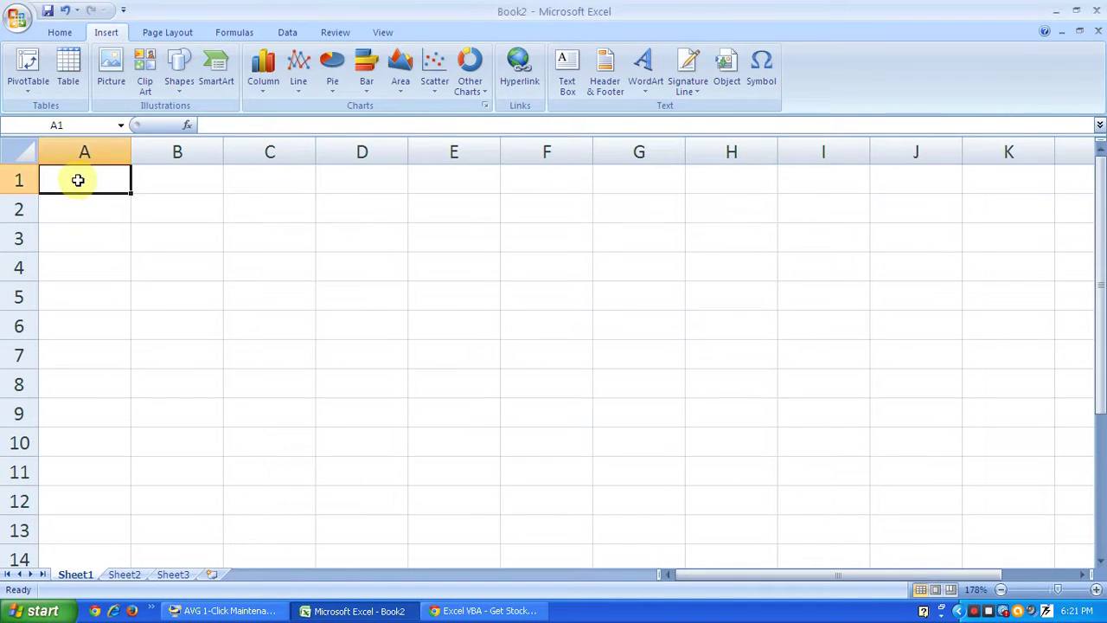
{"action": "type", "text": "HOW "}
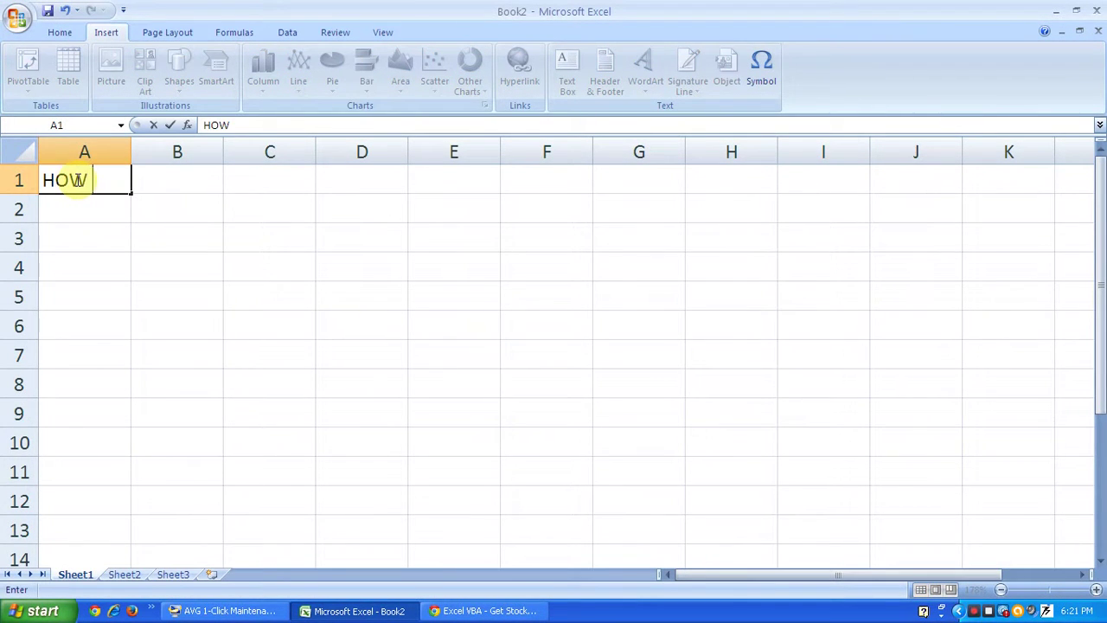
{"action": "type", "text": "TO CREATE "}
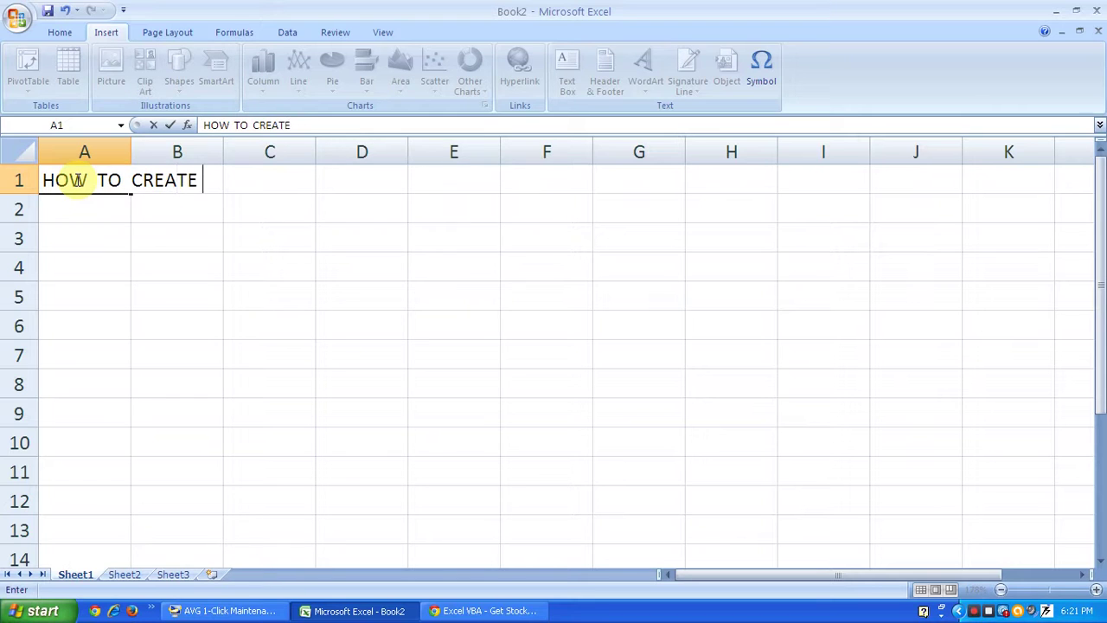
{"action": "type", "text": "HEADER A"}
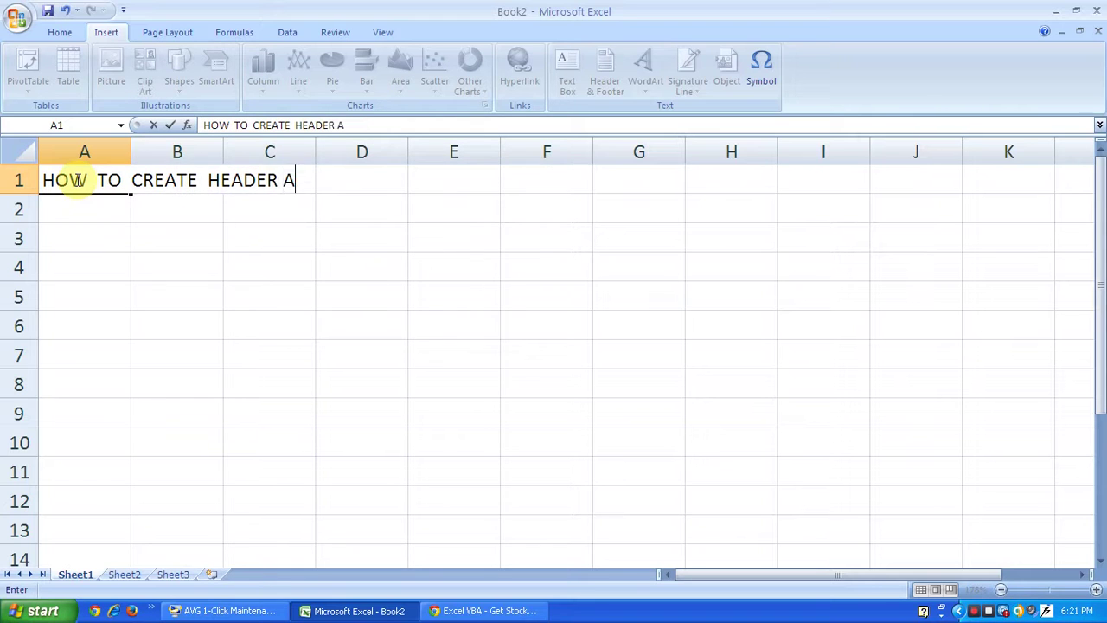
{"action": "type", "text": "ND FU"}
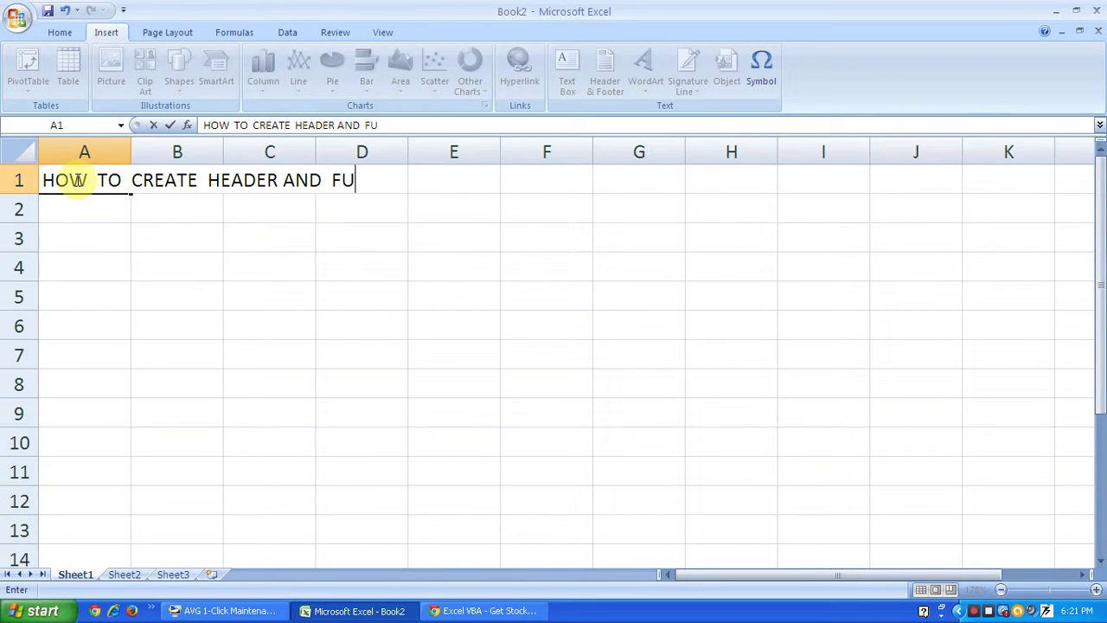
{"action": "type", "text": "TER"}
{"action": "key", "text": "BackSpace"}
{"action": "key", "text": "BackSpace"}
{"action": "key", "text": "BackSpace"}
{"action": "key", "text": "BackSpace"}
{"action": "type", "text": "OOTE"}
{"action": "type", "text": "R"}
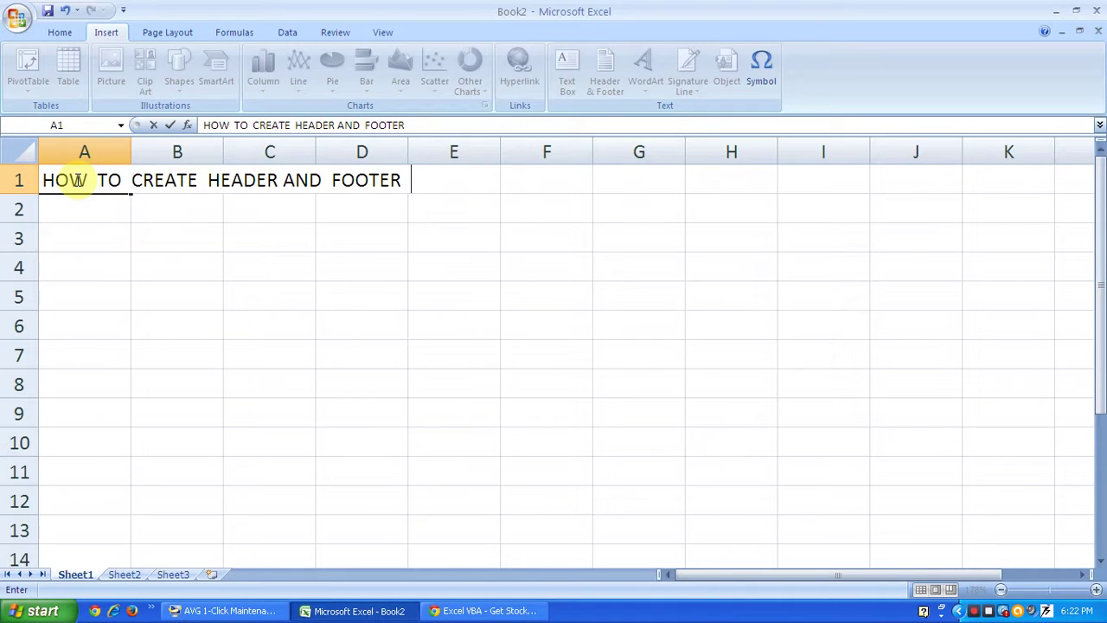
{"action": "key", "text": "Return"}
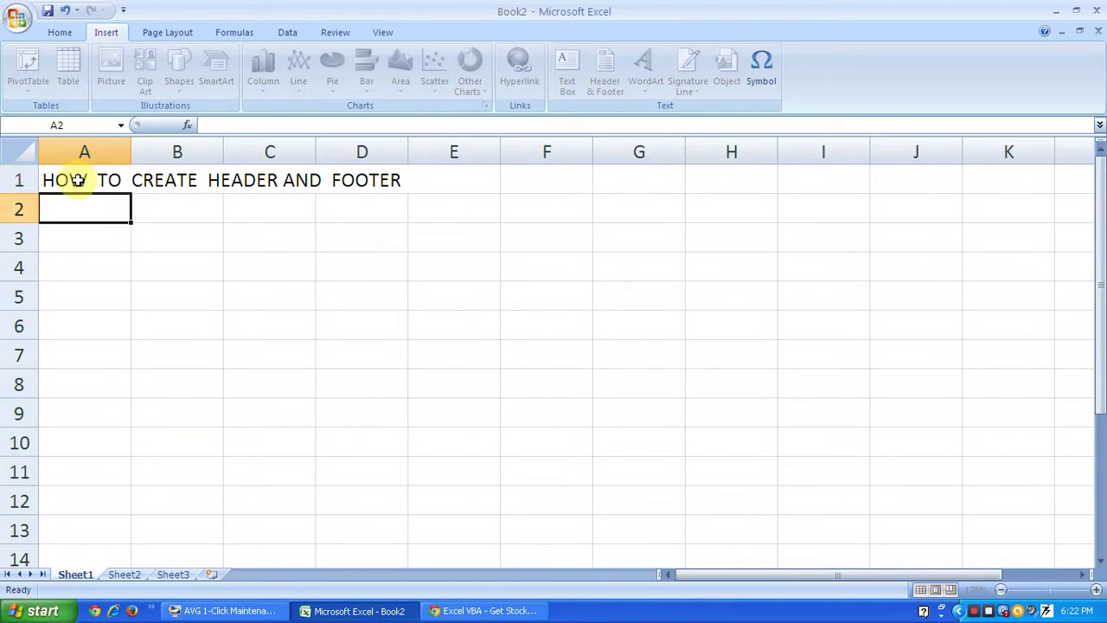
Select cell B5, start creating a table from the Insert tab, then cancel it
{"action": "left_click", "coordinate": [165, 307]}
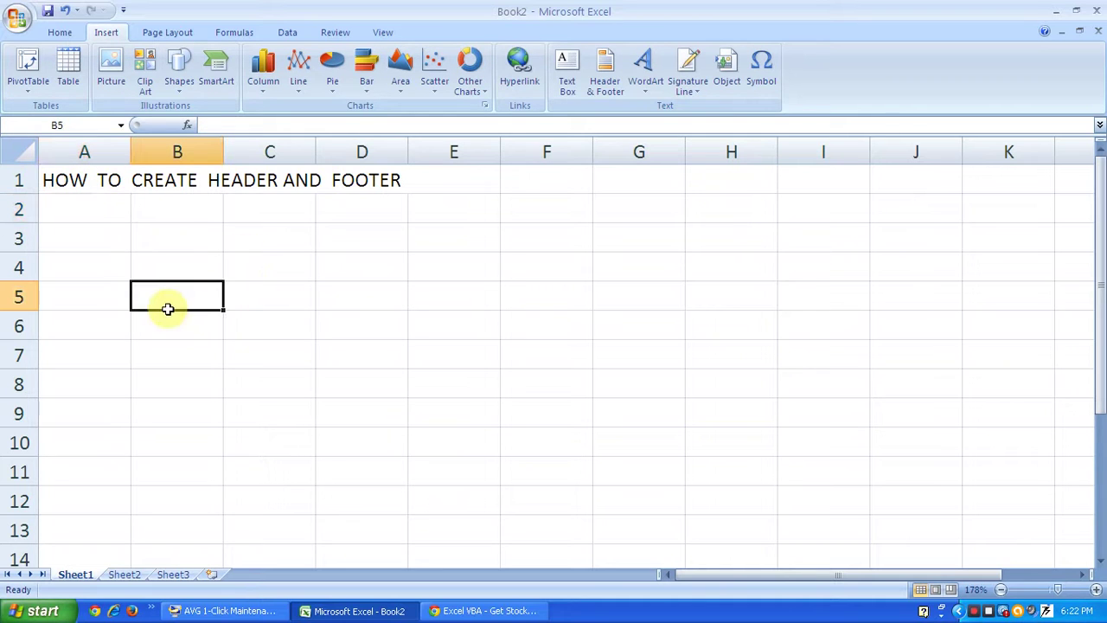
{"action": "left_click", "coordinate": [61, 36]}
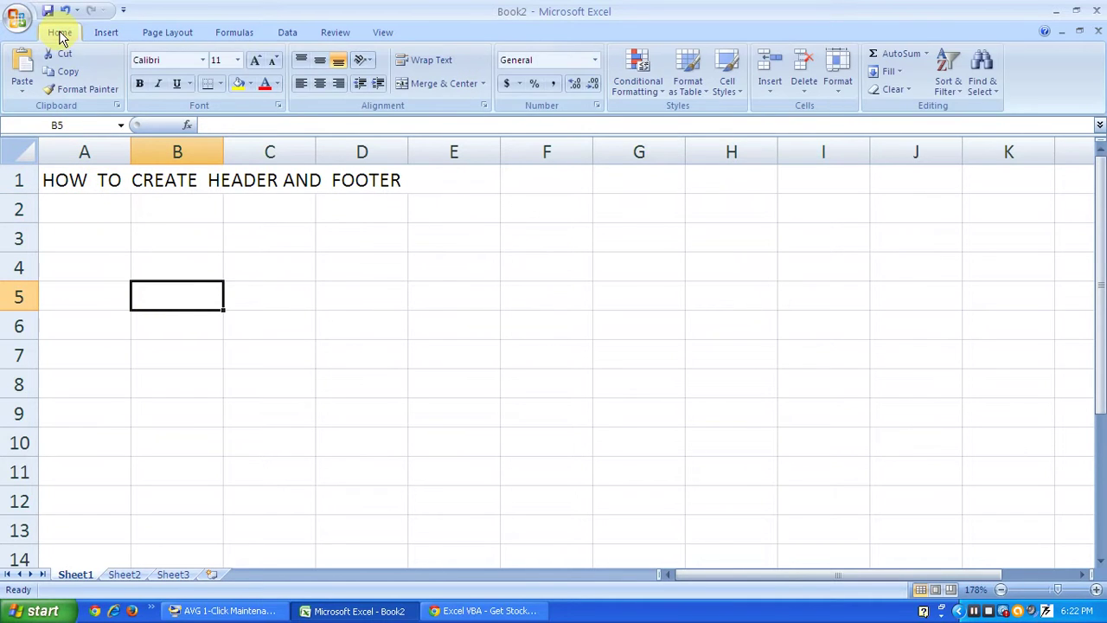
{"action": "left_click", "coordinate": [106, 34]}
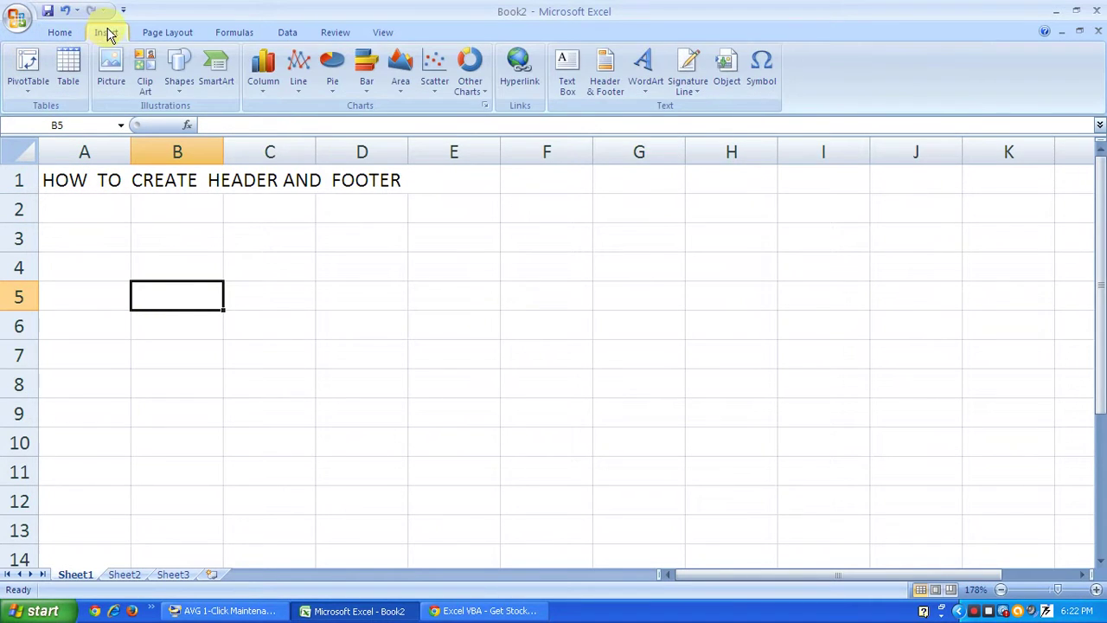
{"action": "left_click", "coordinate": [72, 73]}
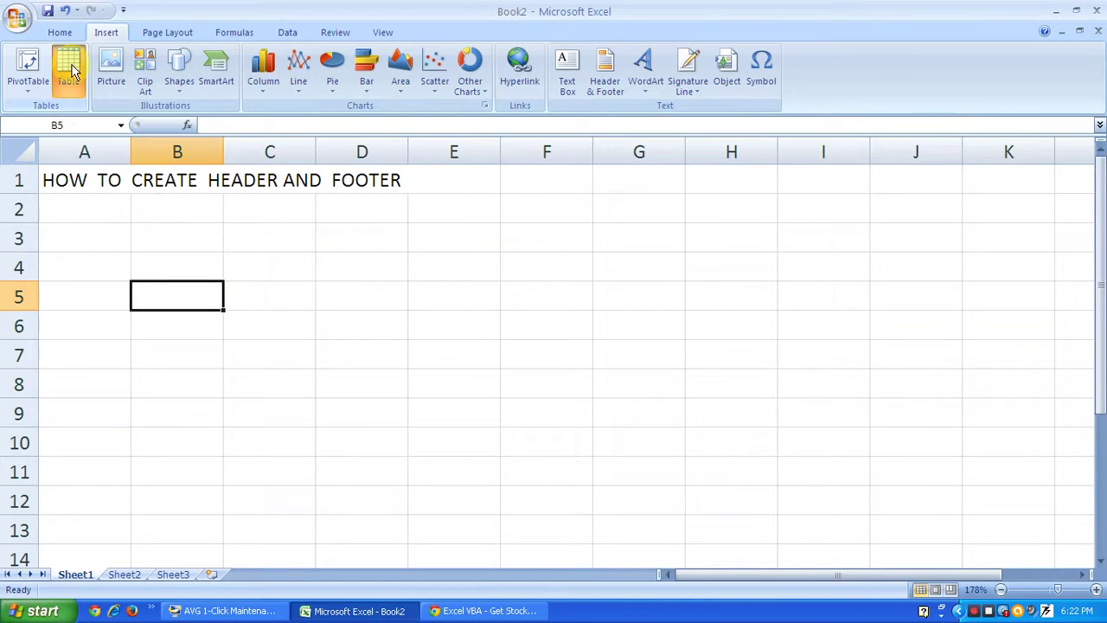
{"action": "left_click", "coordinate": [382, 241]}
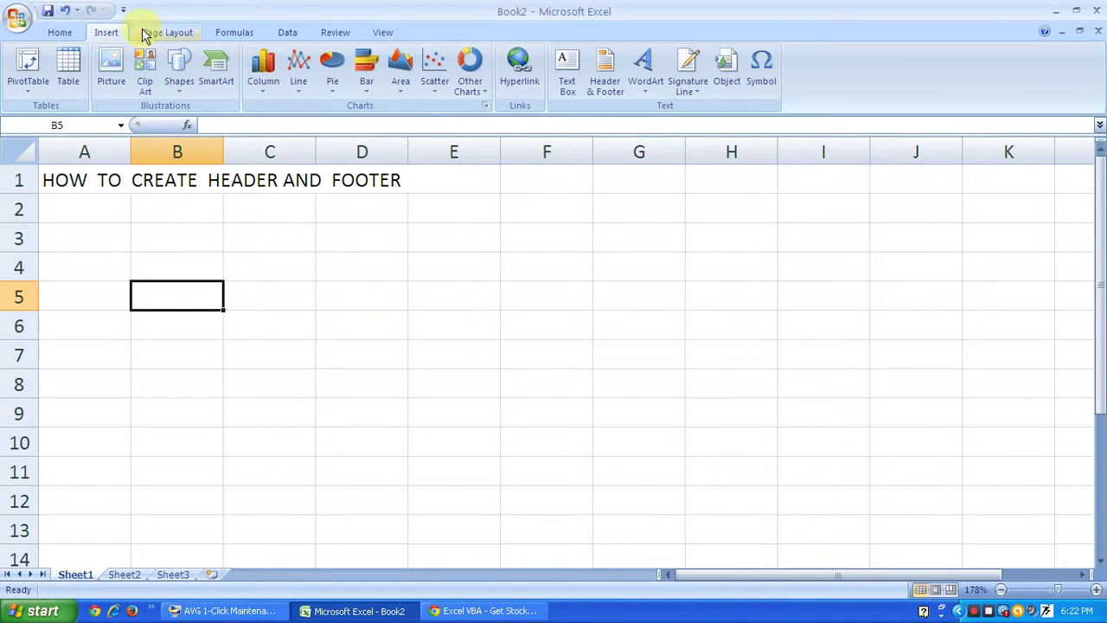
Type 'AGRICULTURE DEPARTMENT LETTER' as the centred page header and finish editing it
{"action": "left_click", "coordinate": [606, 82]}
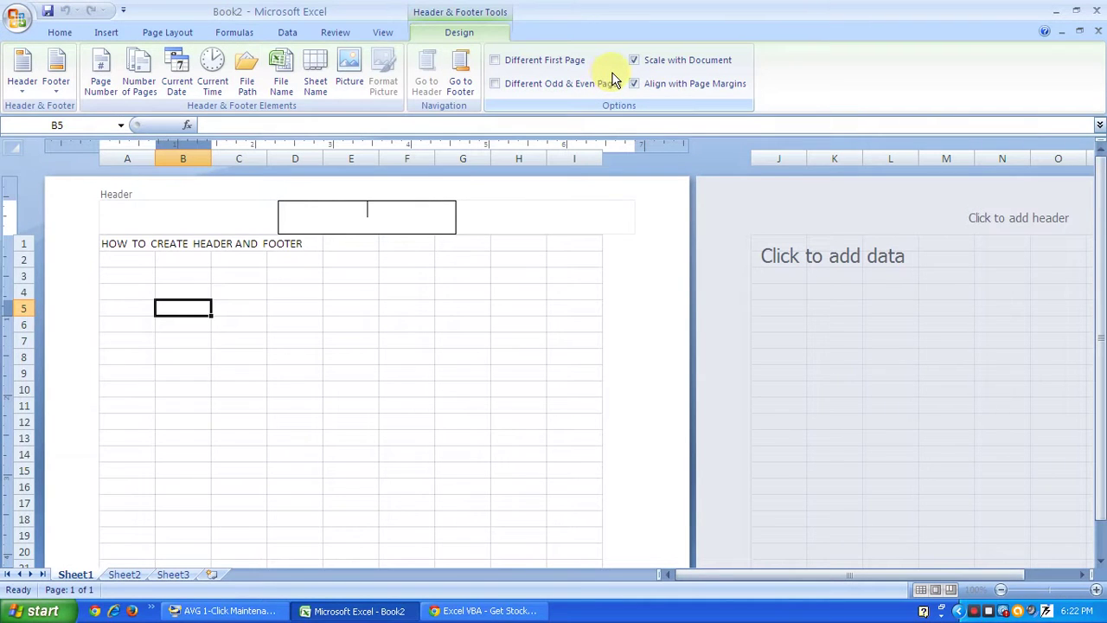
{"action": "type", "text": "AG"}
{"action": "type", "text": "RICULTURE"}
{"action": "type", "text": " DEPA"}
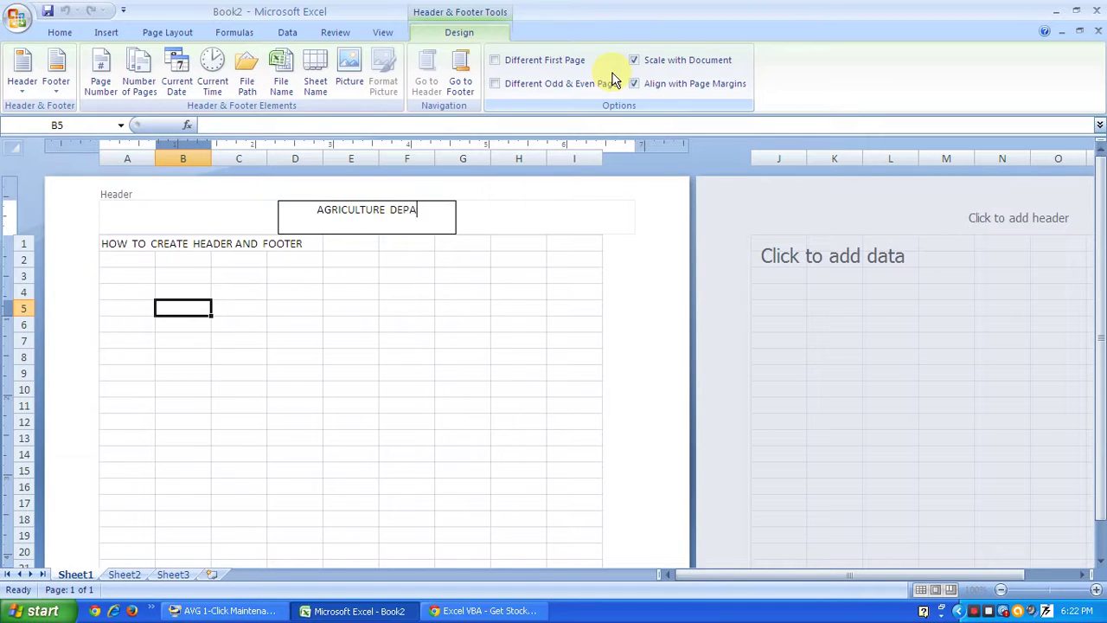
{"action": "type", "text": "RTMET"}
{"action": "key", "text": "BackSpace"}
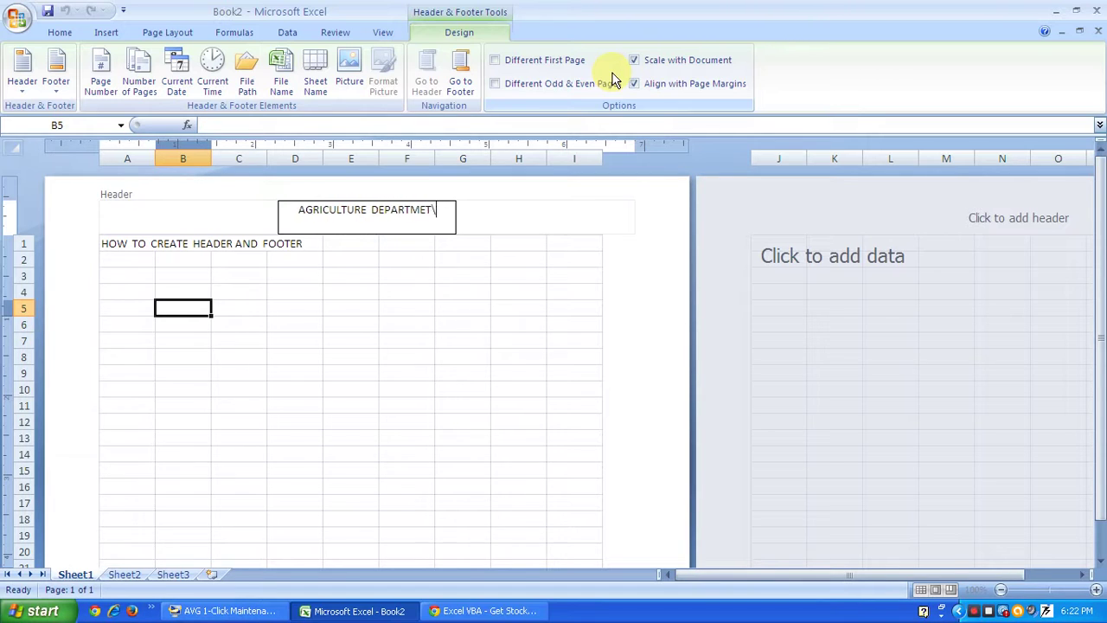
{"action": "type", "text": "NT L"}
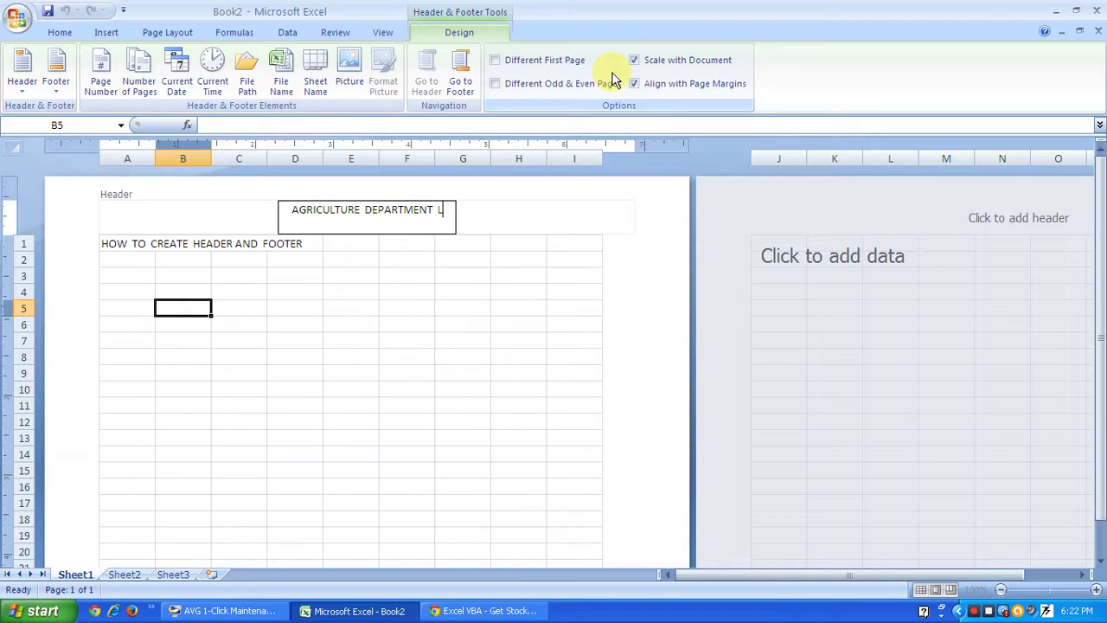
{"action": "type", "text": "ETTER"}
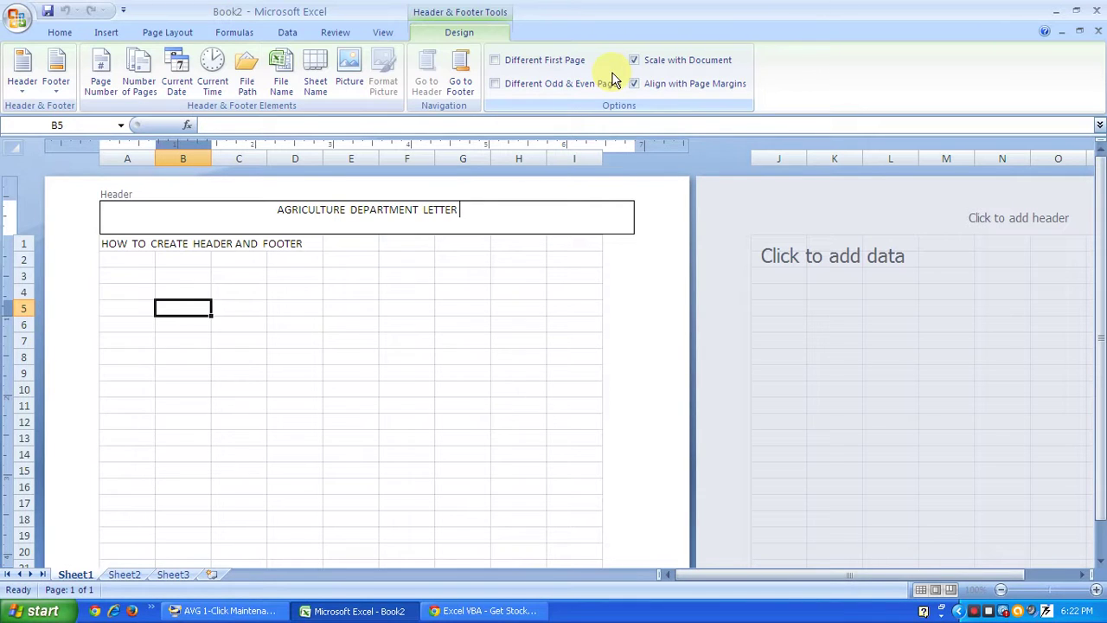
{"action": "left_click", "coordinate": [381, 300]}
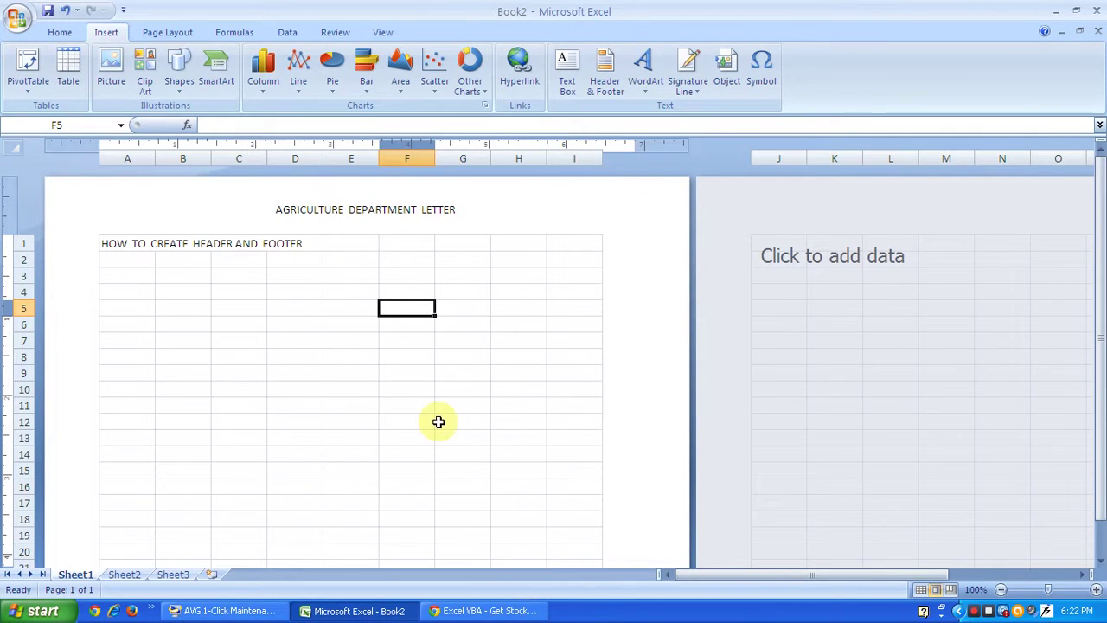
Scroll down the page, briefly reopen the page header, then leave header editing
{"action": "left_click", "coordinate": [327, 388]}
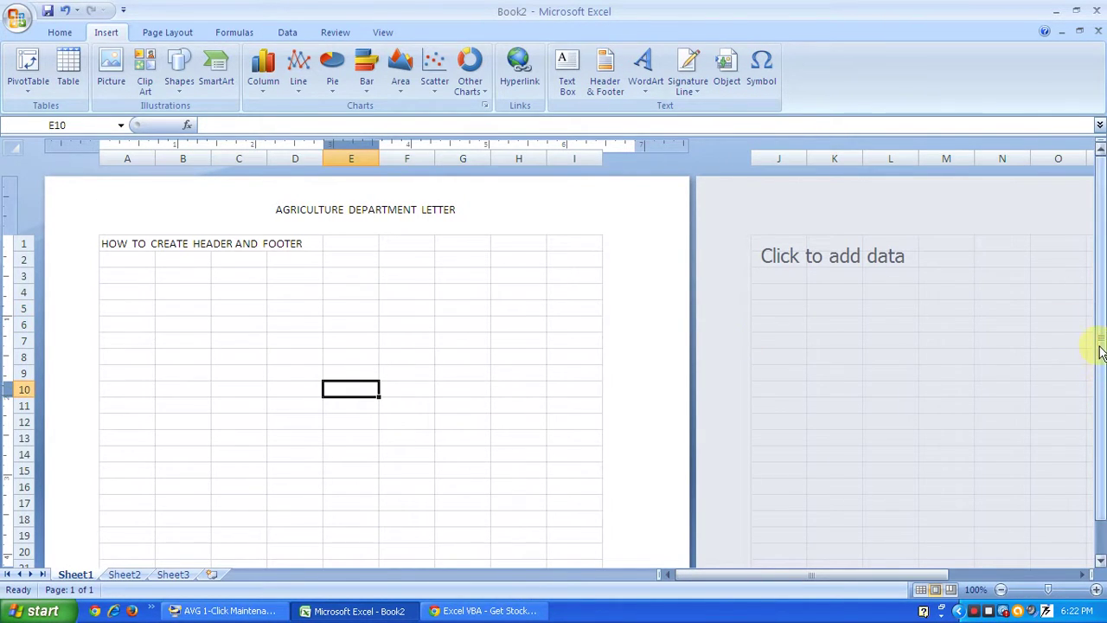
{"action": "left_click_drag", "start_coordinate": [1100, 353], "coordinate": [1102, 467]}
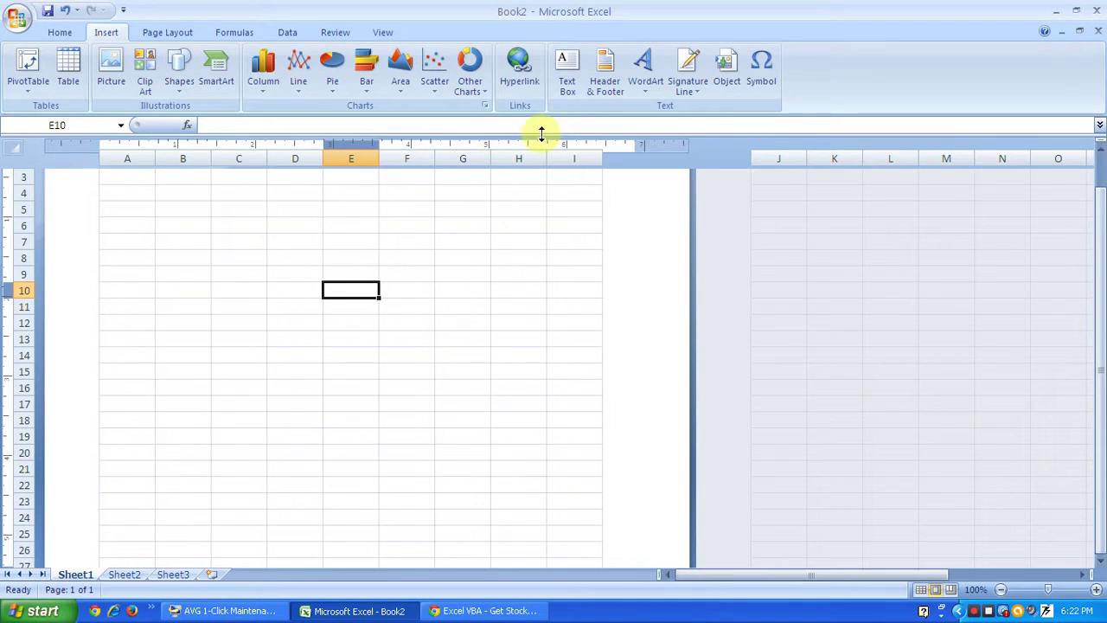
{"action": "left_click", "coordinate": [605, 86]}
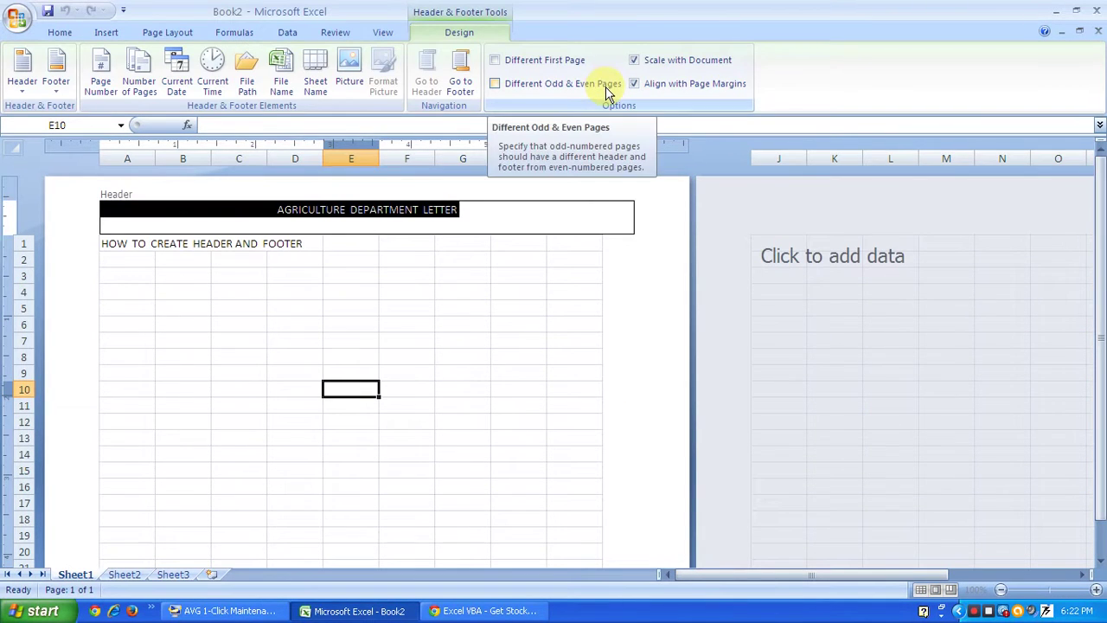
{"action": "key", "text": "Escape"}
Scroll back to the top of the page and reopen the centre header section for editing
{"action": "left_click", "coordinate": [294, 324]}
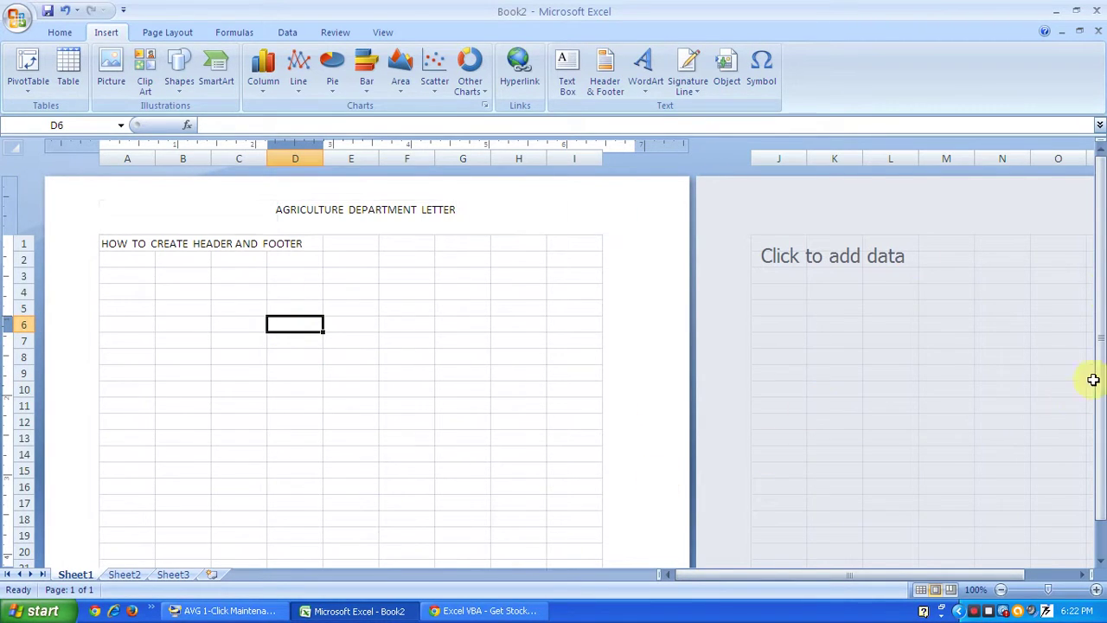
{"action": "left_click_drag", "start_coordinate": [1104, 273], "coordinate": [1102, 395]}
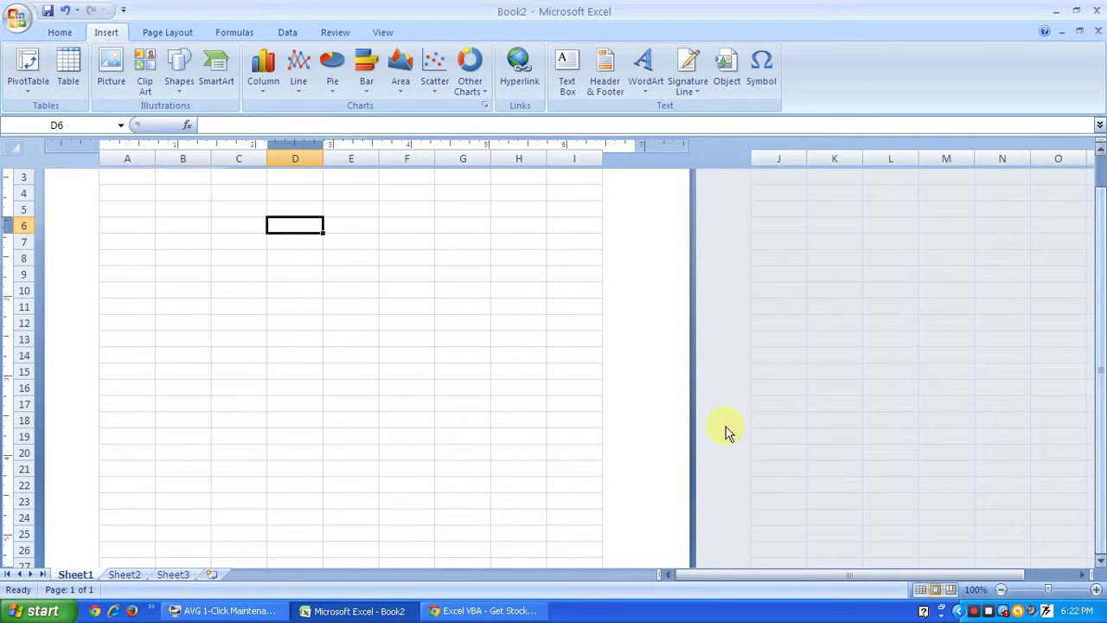
{"action": "left_click", "coordinate": [296, 547]}
{"action": "left_click", "coordinate": [197, 549]}
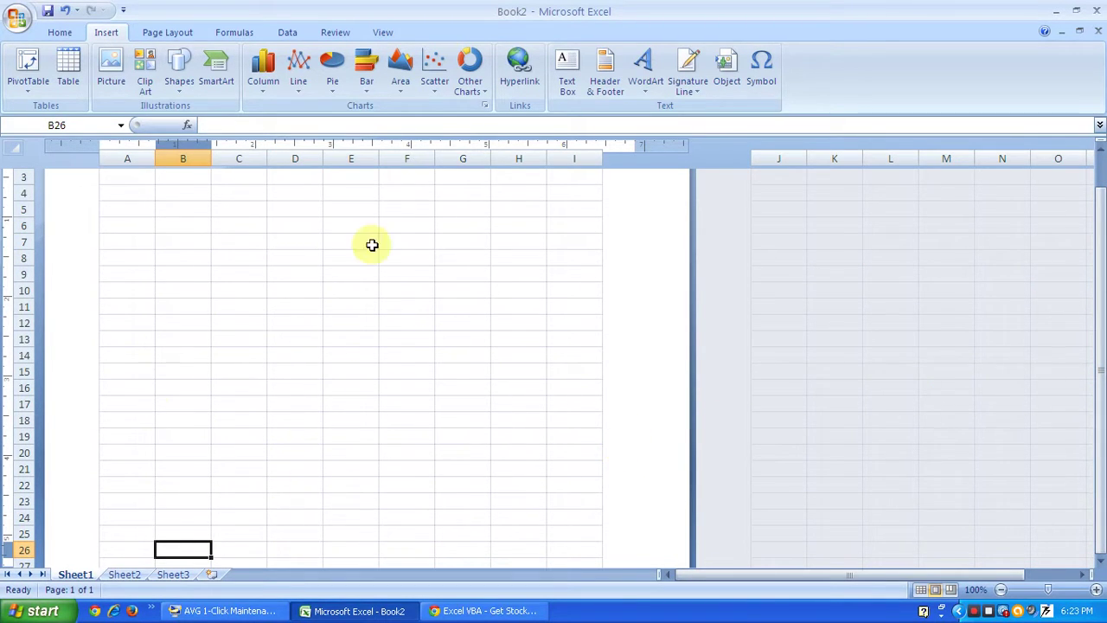
{"action": "left_click", "coordinate": [145, 405]}
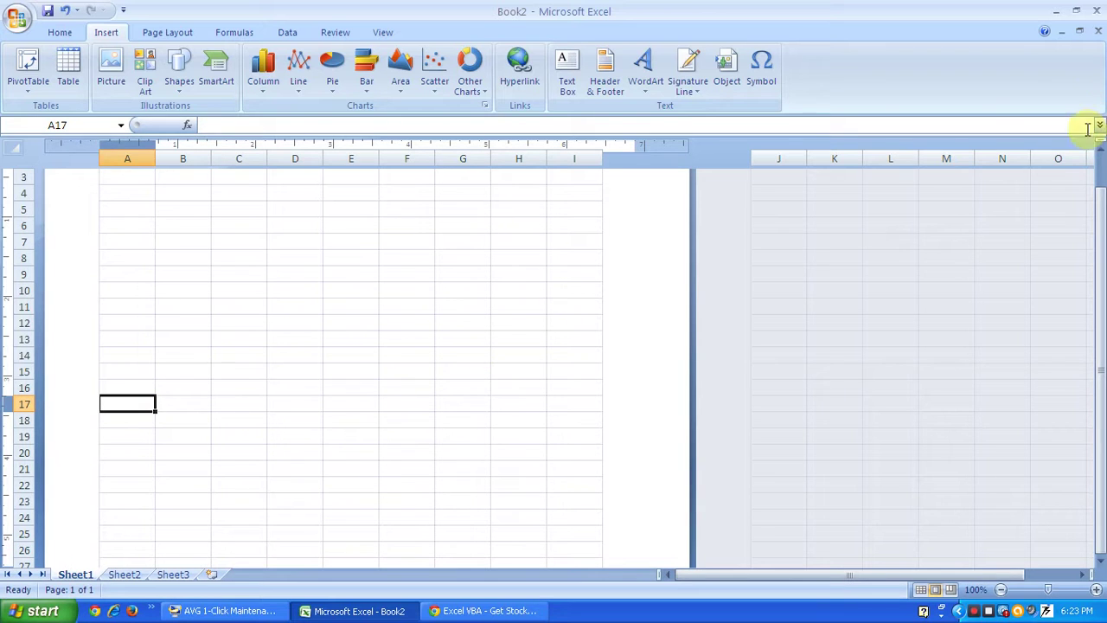
{"action": "scroll", "coordinate": [1102, 227], "scroll_direction": "up", "scroll_amount": 2}
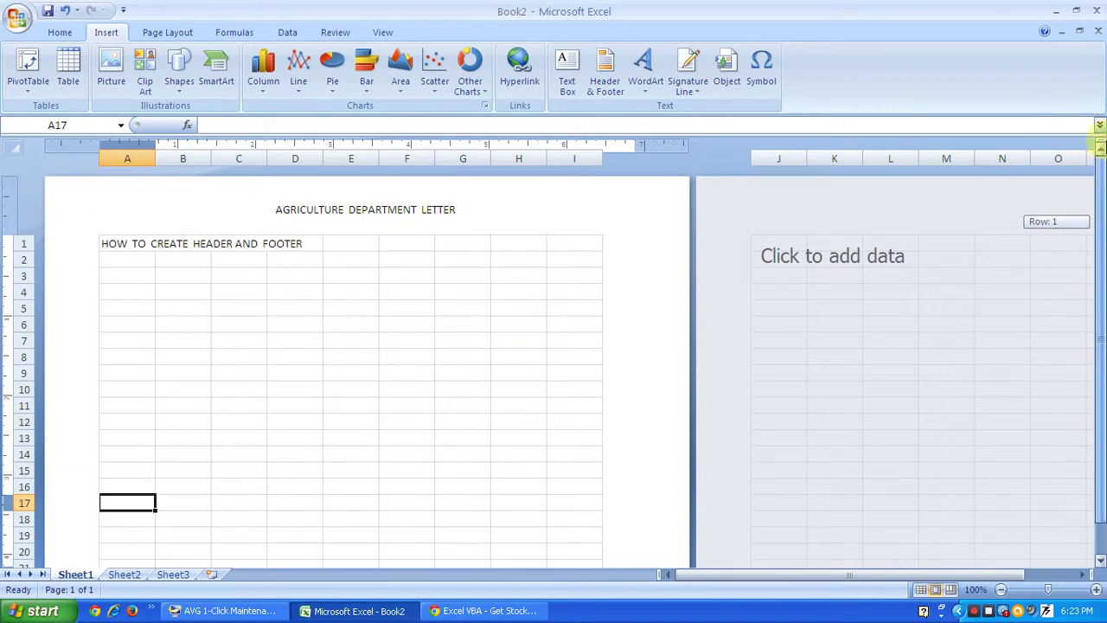
{"action": "left_click", "coordinate": [348, 222]}
{"action": "left_click", "coordinate": [339, 259]}
Insert a Page Number field into the centre header and browse, then close, the Footer presets list
{"action": "left_click", "coordinate": [320, 218]}
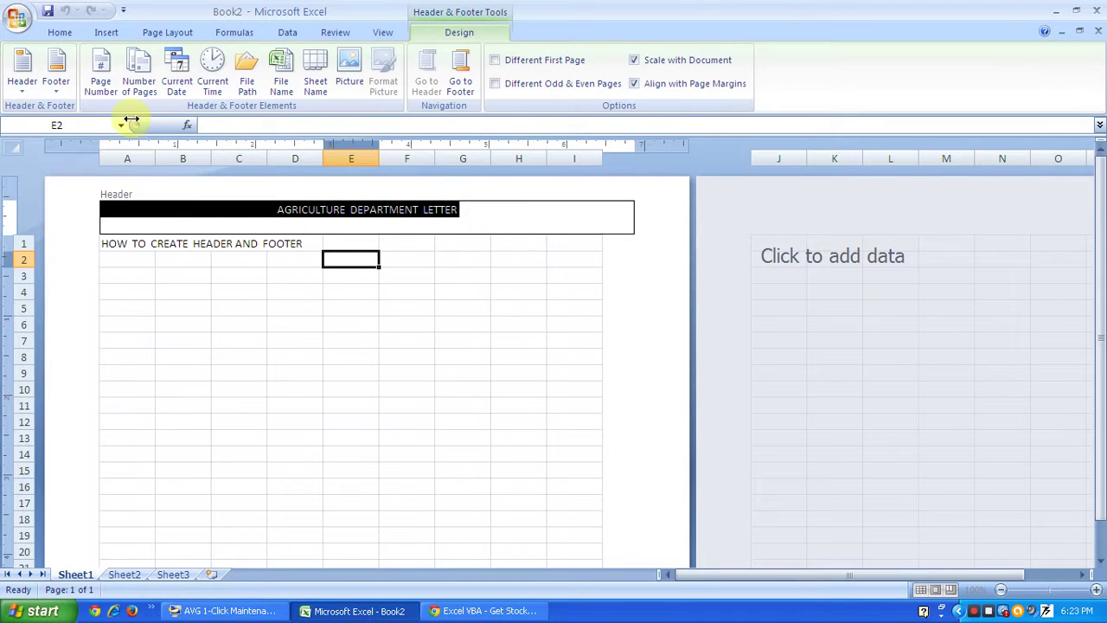
{"action": "left_click", "coordinate": [107, 82]}
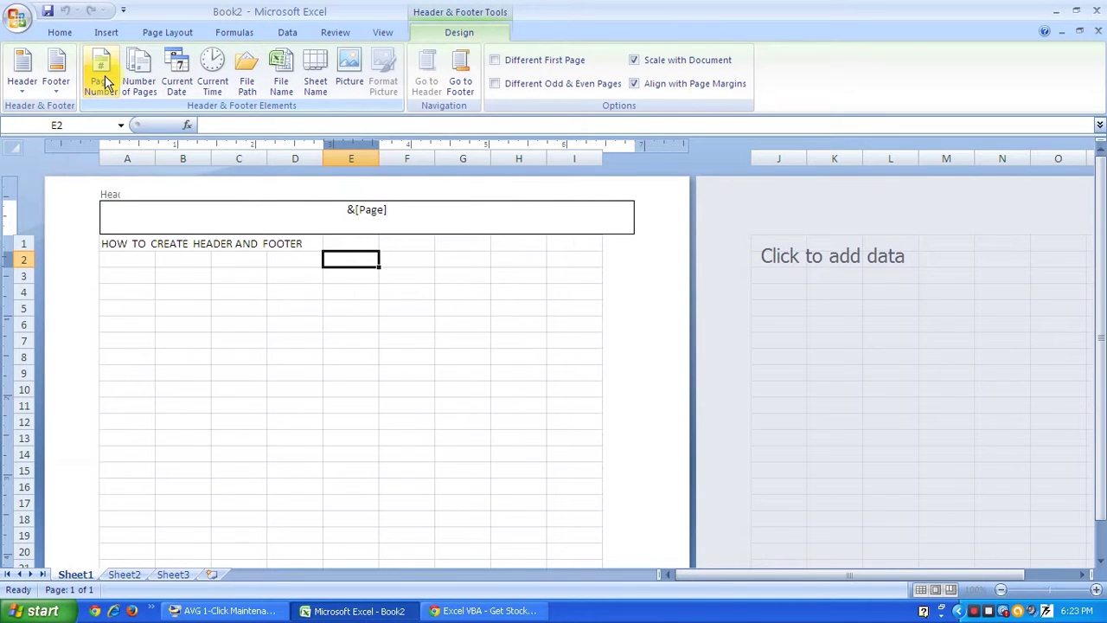
{"action": "left_click", "coordinate": [55, 79]}
{"action": "right_click", "coordinate": [58, 81]}
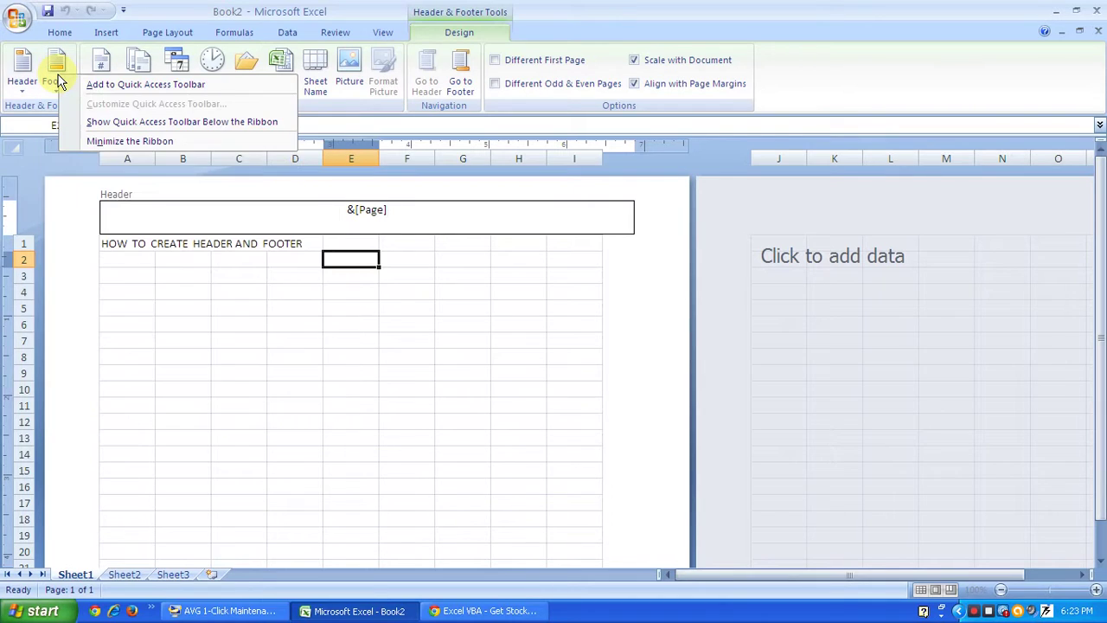
{"action": "left_click", "coordinate": [57, 80]}
{"action": "left_click", "coordinate": [56, 73]}
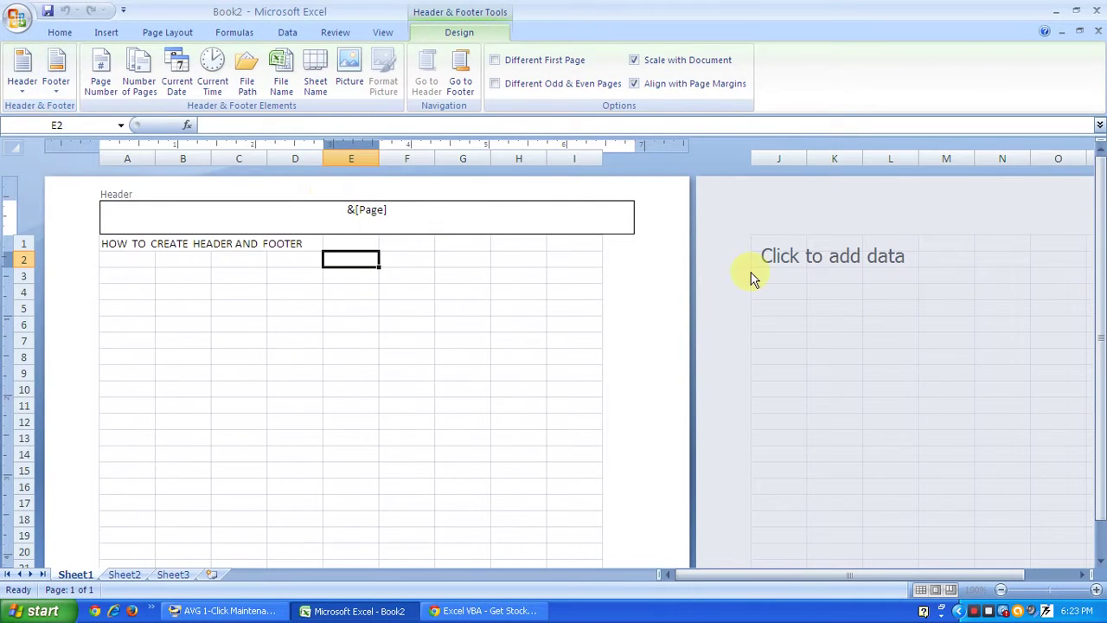
Return to cell E1, reopen Header & Footer, and apply the 'Page 1' preset footer
{"action": "left_click", "coordinate": [821, 304]}
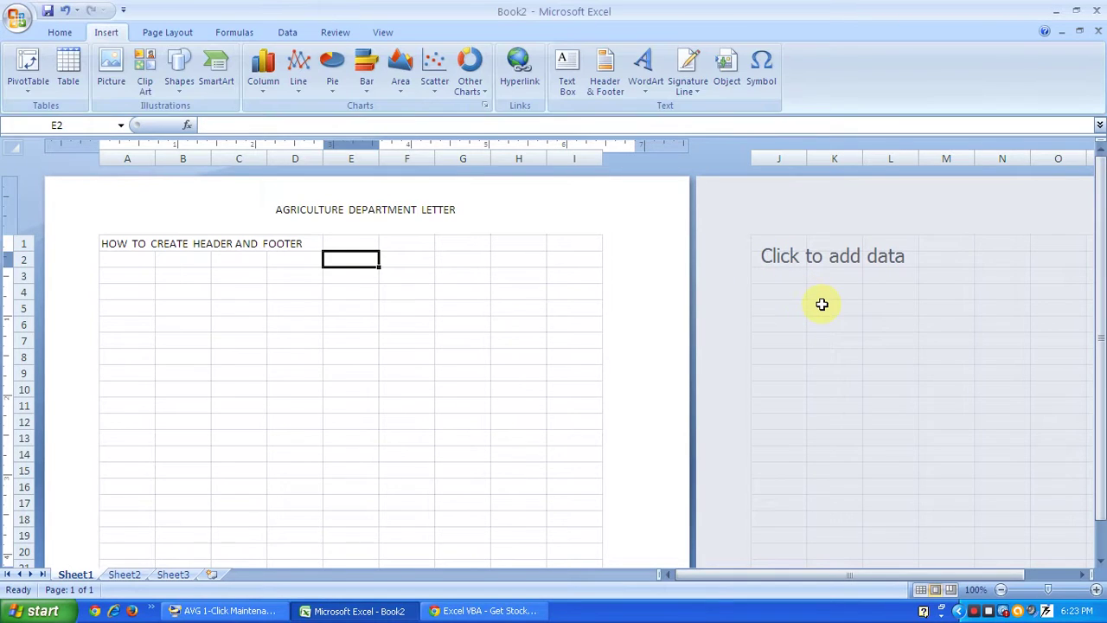
{"action": "key", "text": "Up"}
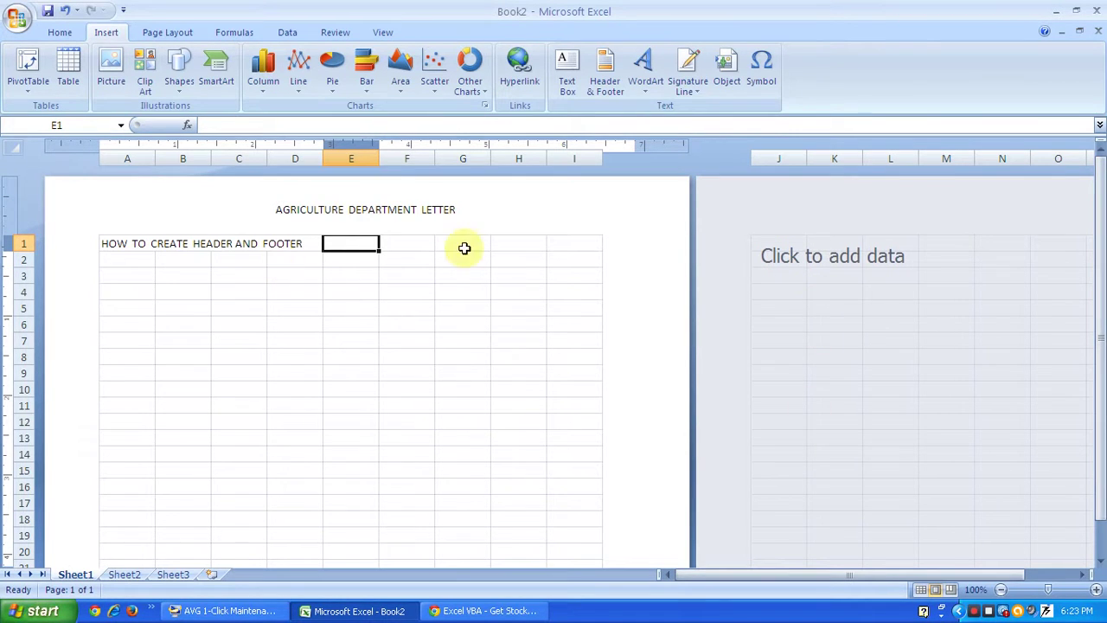
{"action": "left_click", "coordinate": [608, 81]}
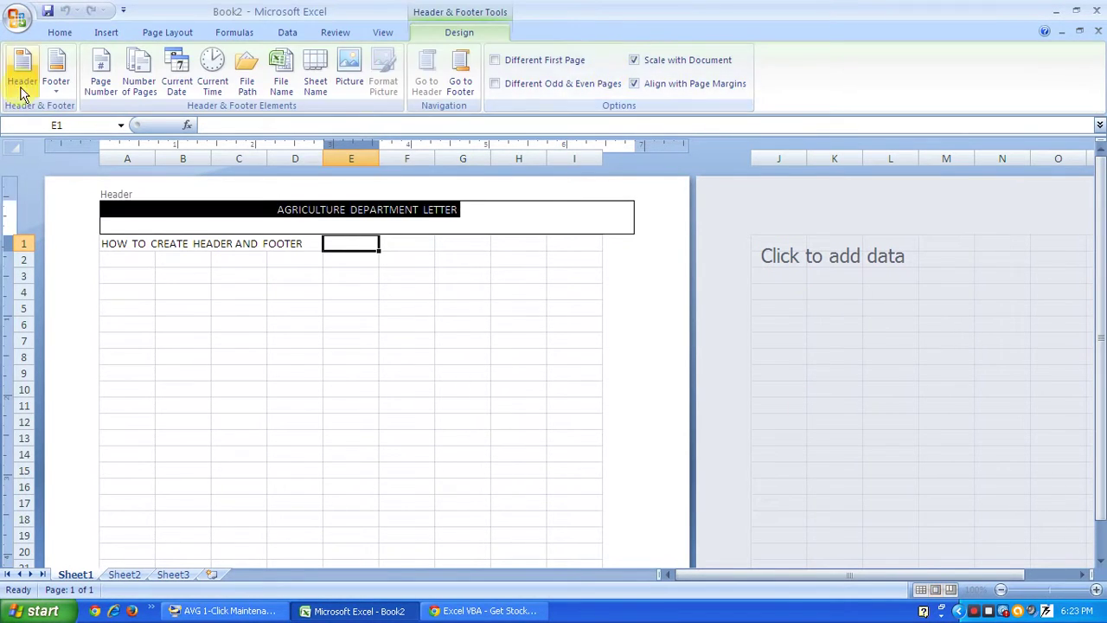
{"action": "left_click", "coordinate": [52, 78]}
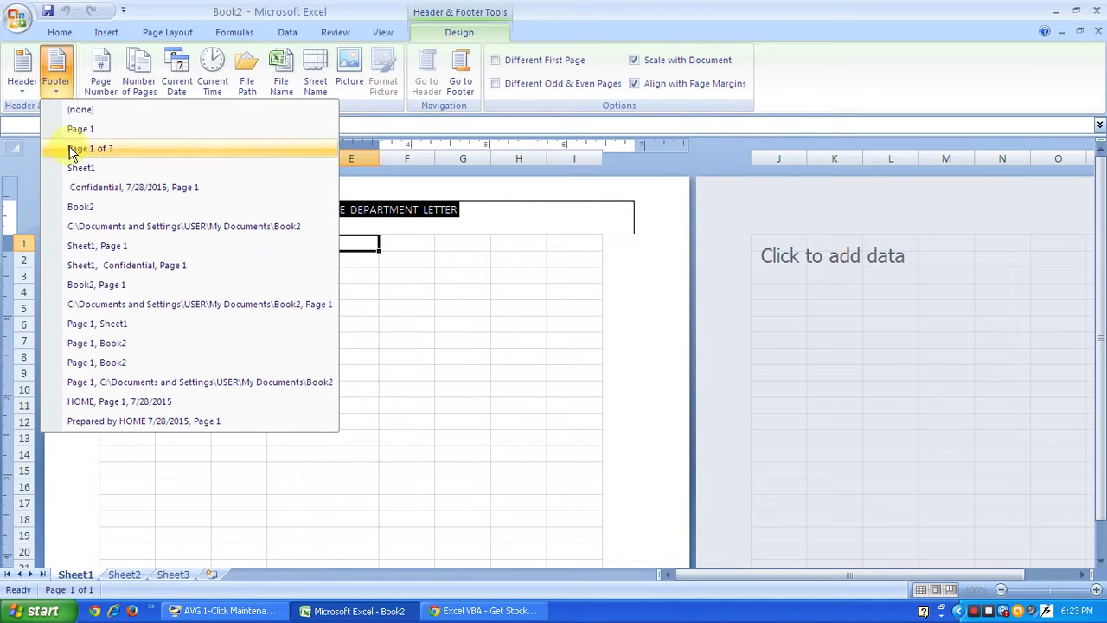
{"action": "left_click", "coordinate": [97, 130]}
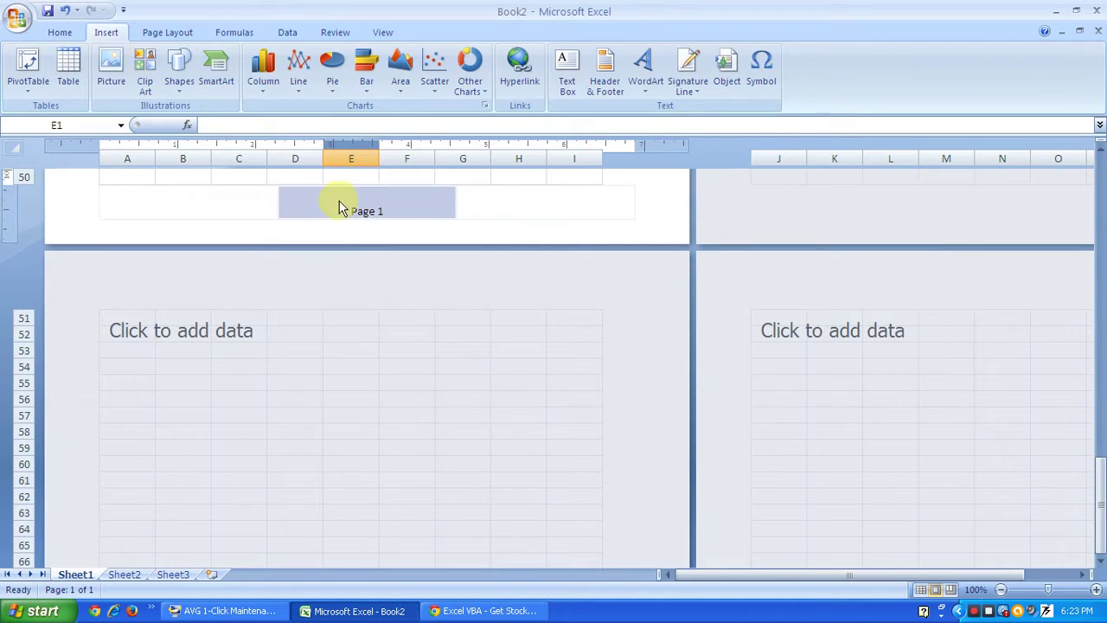
Type 'PARK LANE , 1 ST STREET , NEY YORK' in the centre footer, fixing typos, and finish editing
{"action": "left_click", "coordinate": [362, 209]}
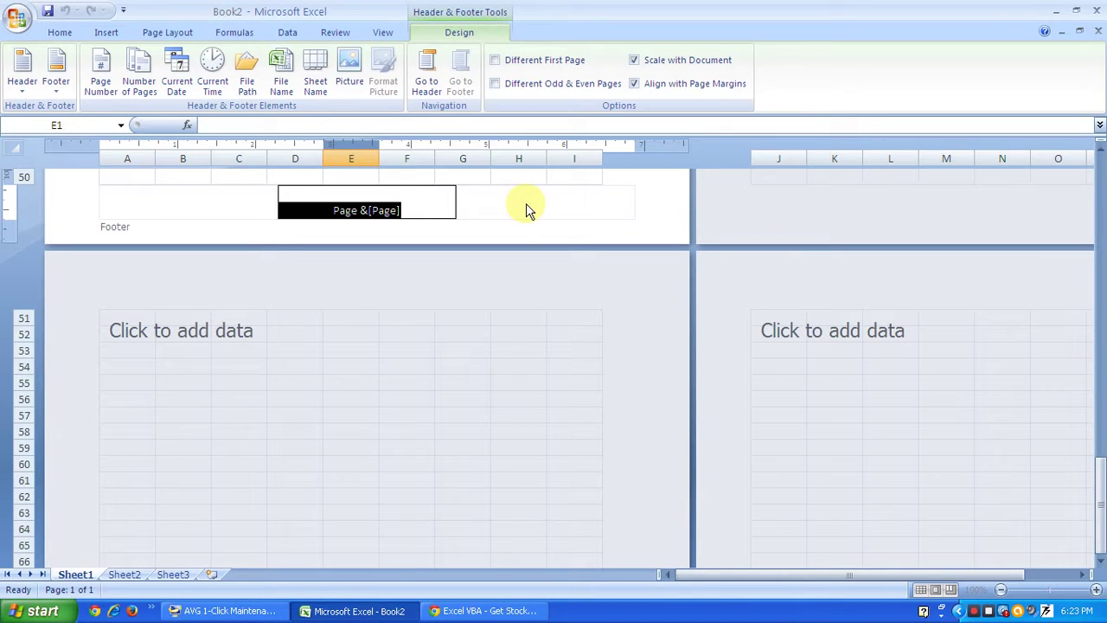
{"action": "type", "text": "PA"}
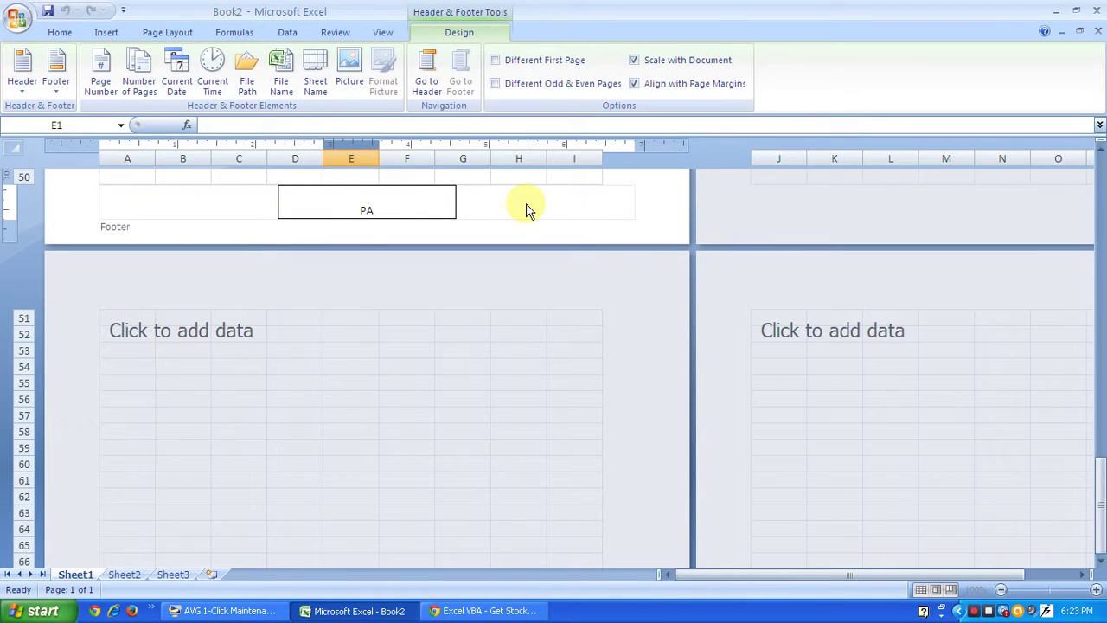
{"action": "type", "text": "RK LANE"}
{"action": "type", "text": " , "}
{"action": "type", "text": "1"}
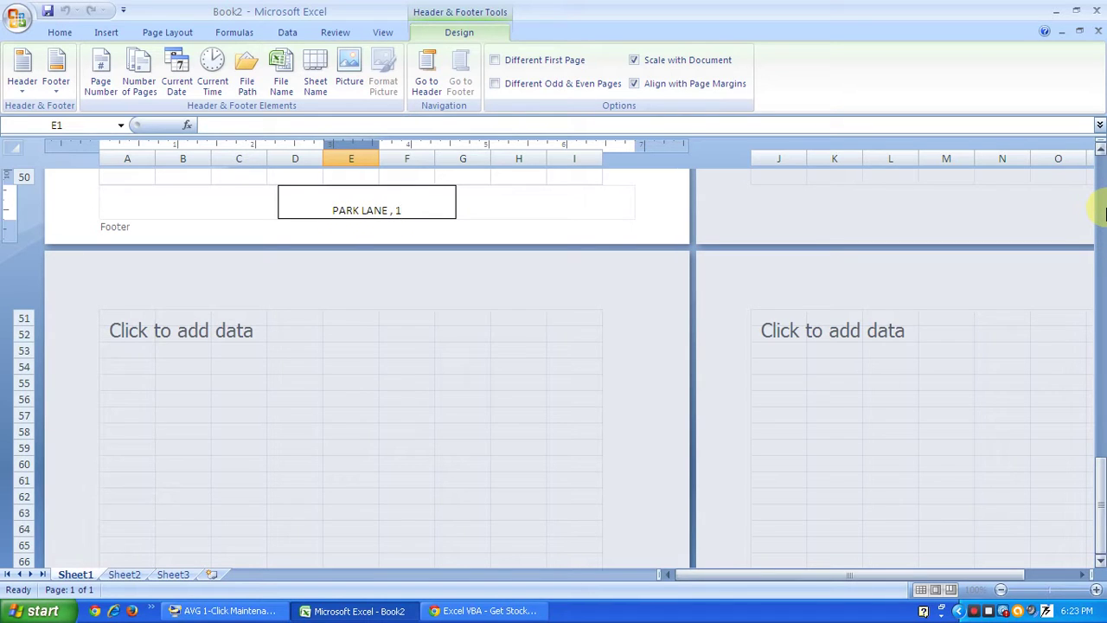
{"action": "type", "text": " ST STRT"}
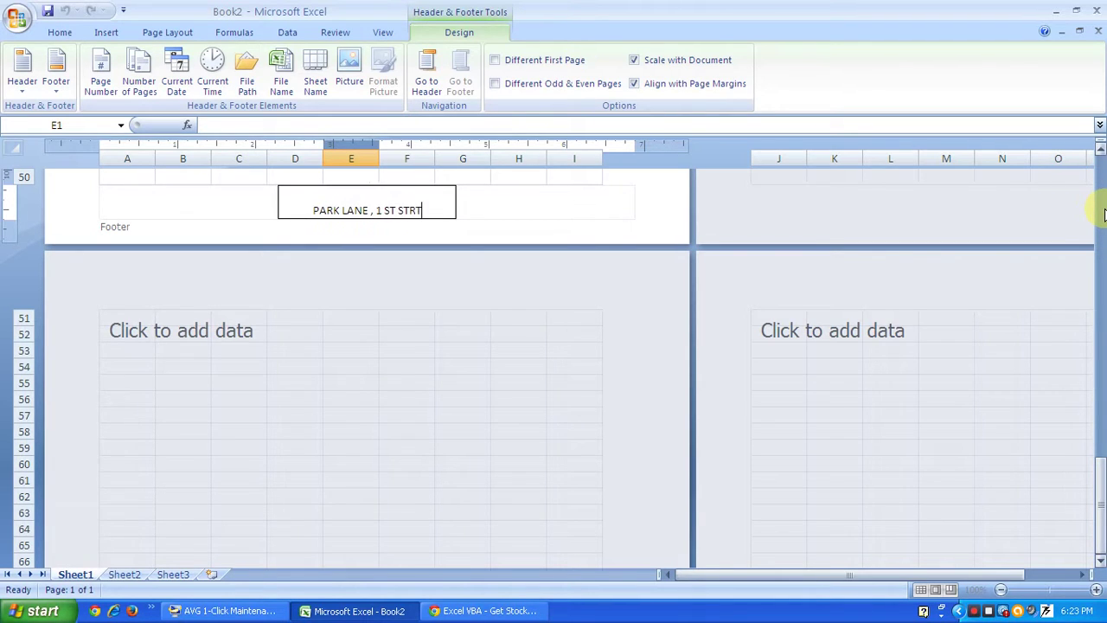
{"action": "type", "text": "EET"}
{"action": "key", "text": "BackSpace"}
{"action": "key", "text": "BackSpace"}
{"action": "key", "text": "BackSpace"}
{"action": "key", "text": "BackSpace"}
{"action": "key", "text": "BackSpace"}
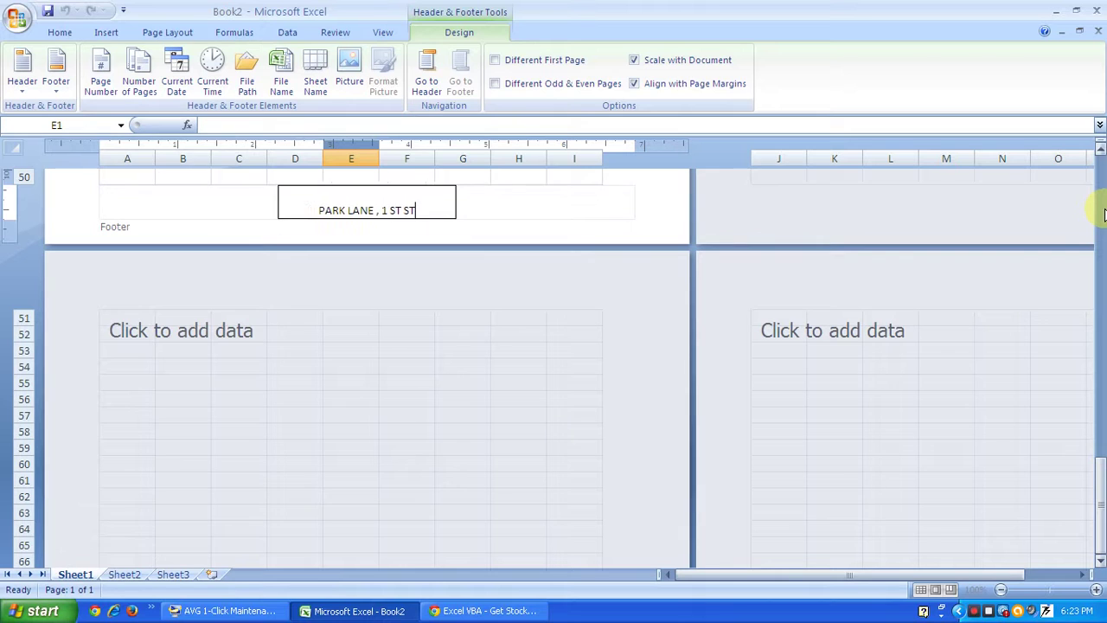
{"action": "key", "text": "BackSpace"}
{"action": "type", "text": "R"}
{"action": "key", "text": "BackSpace"}
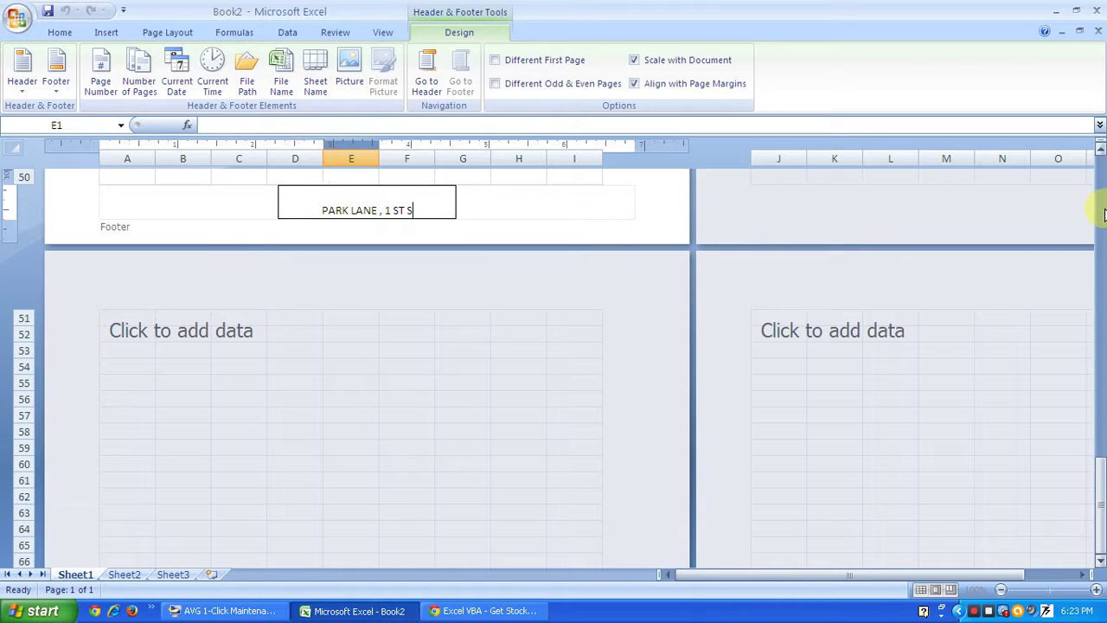
{"action": "type", "text": "TREET "}
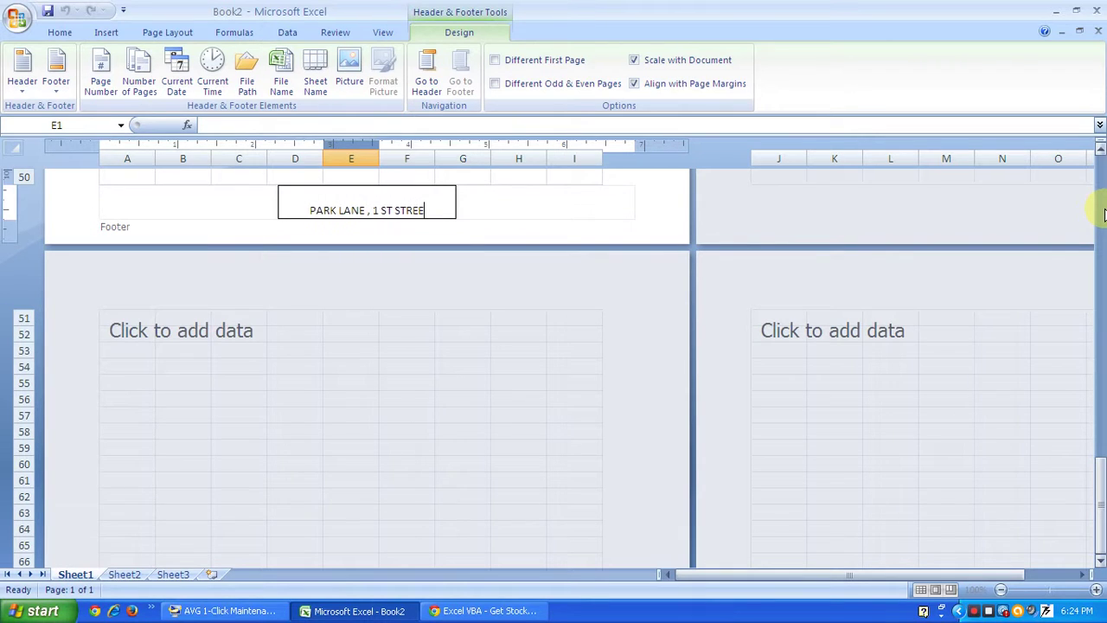
{"action": "type", "text": ",  "}
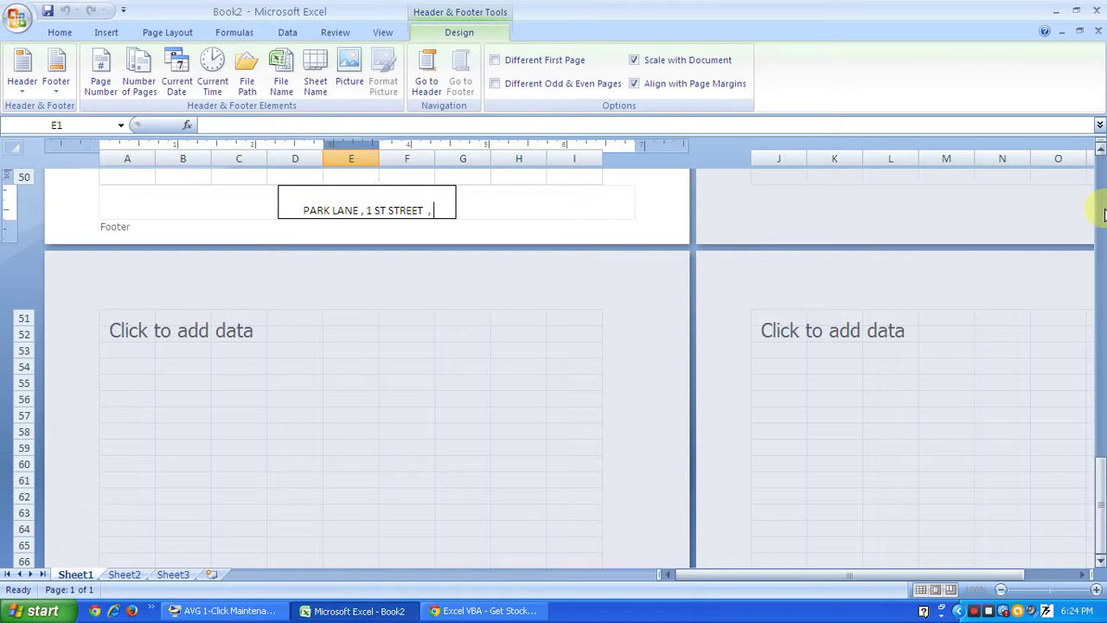
{"action": "type", "text": "N"}
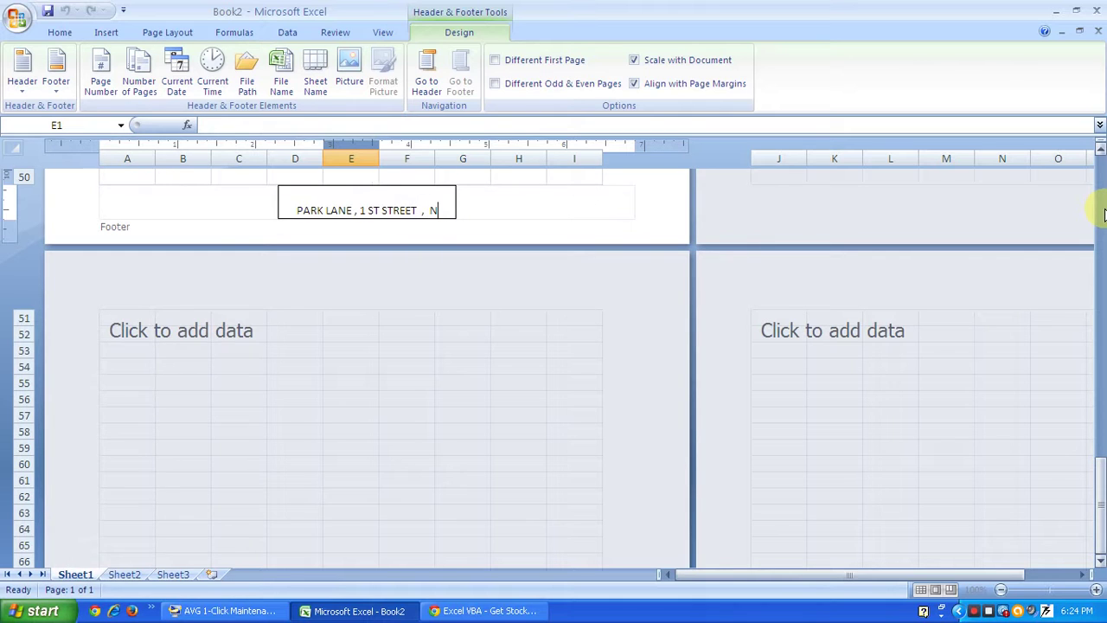
{"action": "type", "text": "J,"}
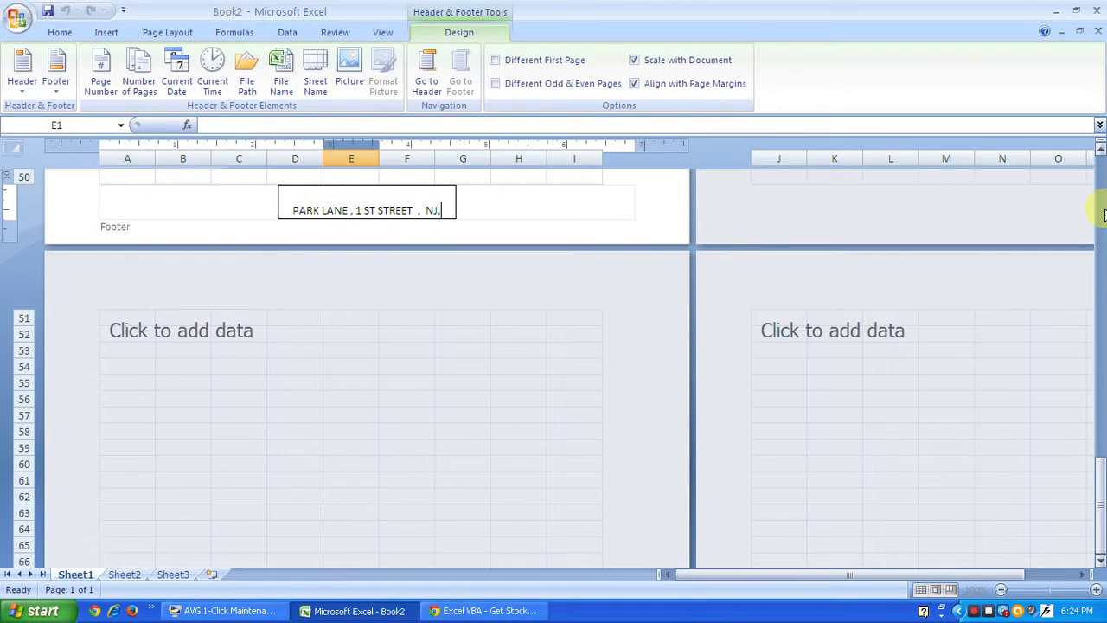
{"action": "key", "text": "BackSpace"}
{"action": "key", "text": "BackSpace"}
{"action": "key", "text": "BackSpace"}
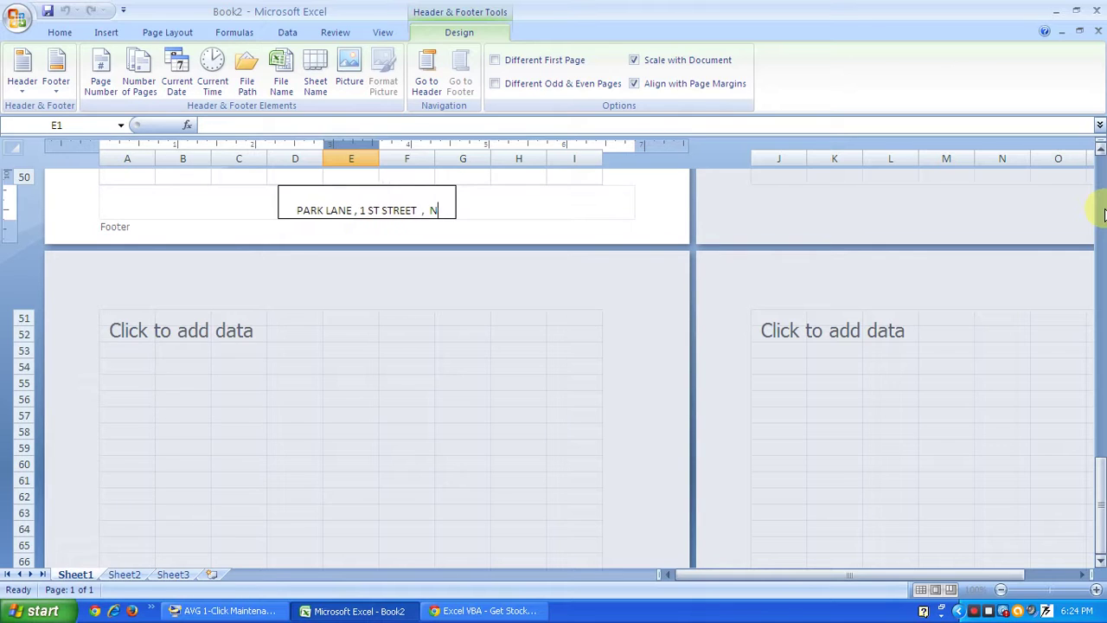
{"action": "key", "text": "BackSpace"}
{"action": "key", "text": "BackSpace"}
{"action": "key", "text": "BackSpace"}
{"action": "type", "text": ", NE"}
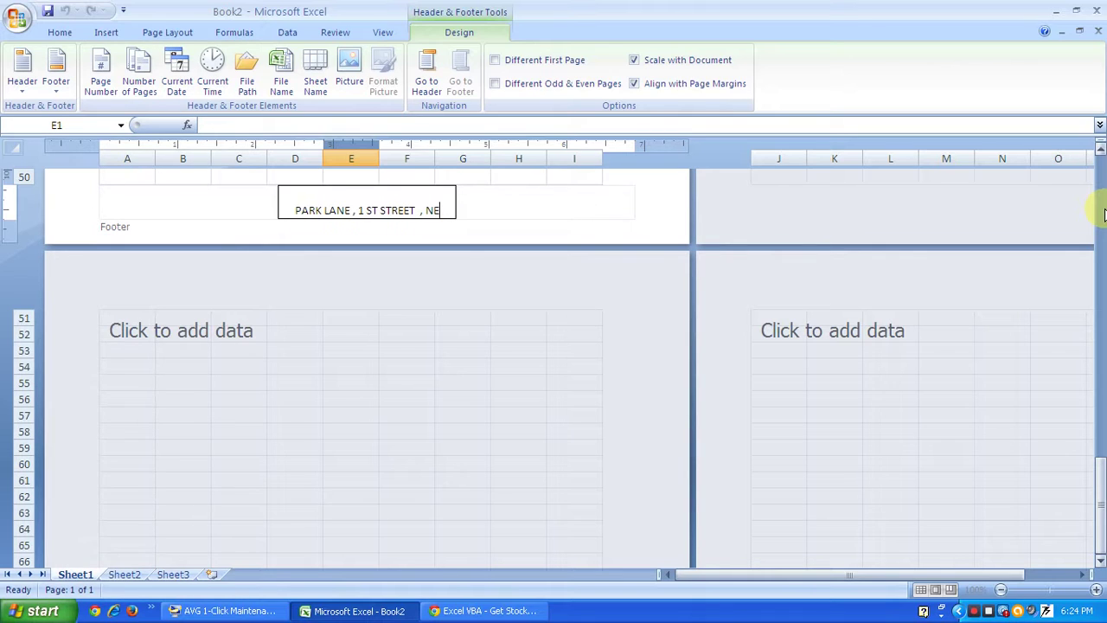
{"action": "type", "text": "Y YORK"}
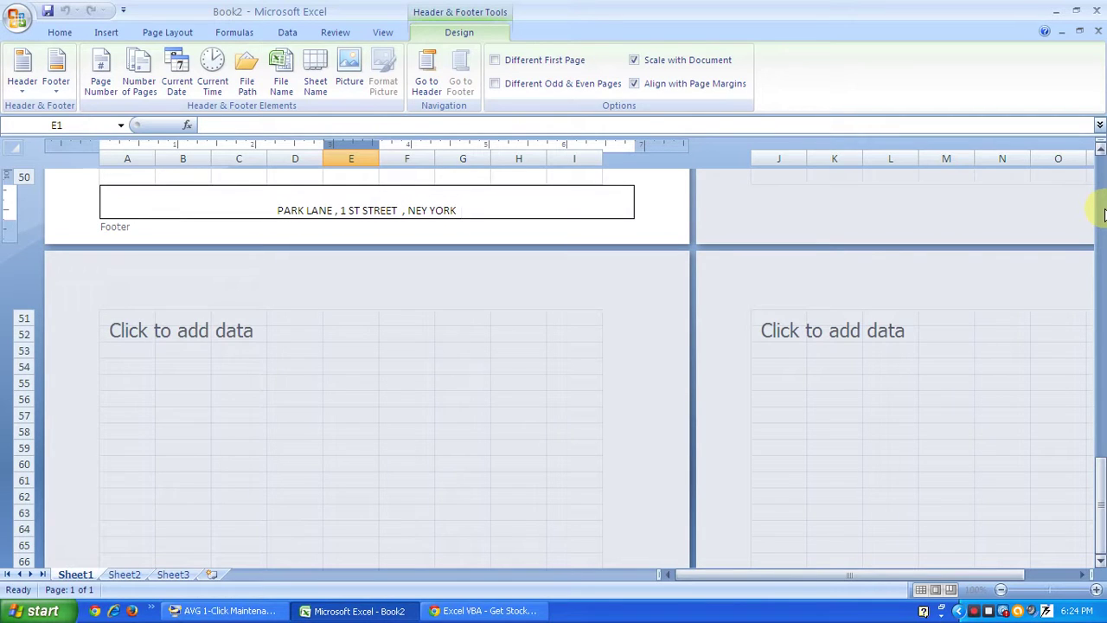
{"action": "key", "text": "Return"}
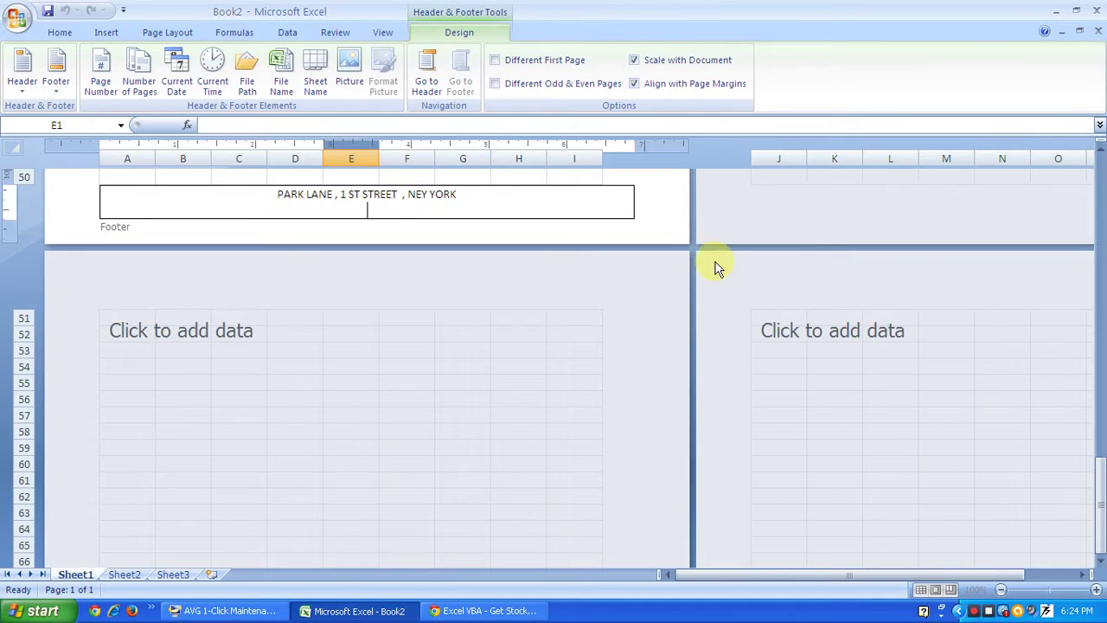
{"action": "left_click", "coordinate": [650, 215]}
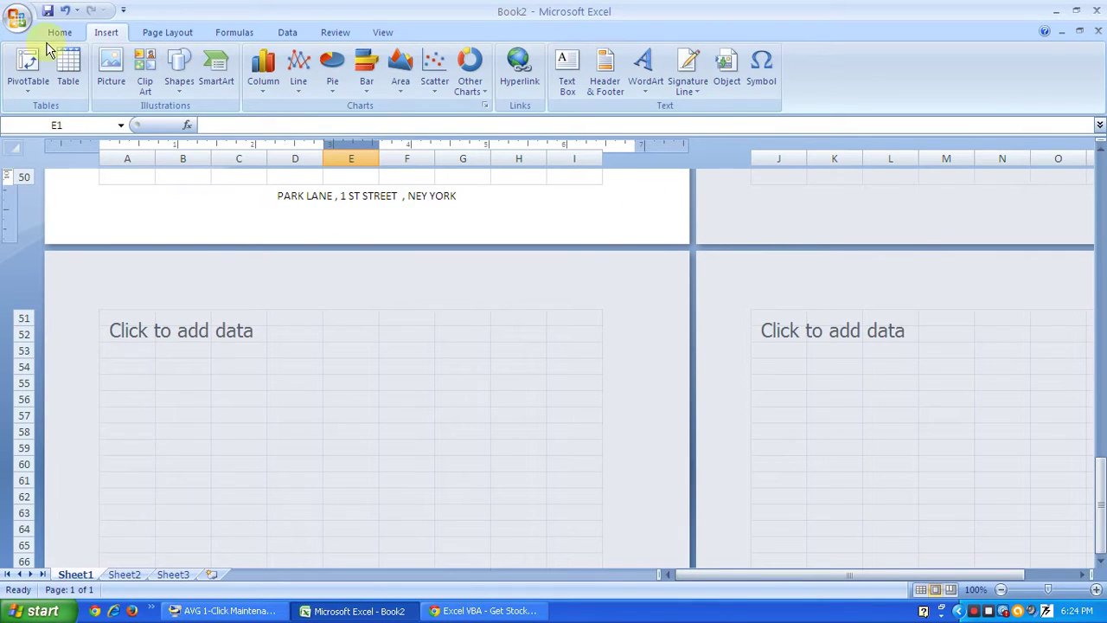
{"action": "left_click", "coordinate": [163, 216]}
{"action": "right_click", "coordinate": [12, 23]}
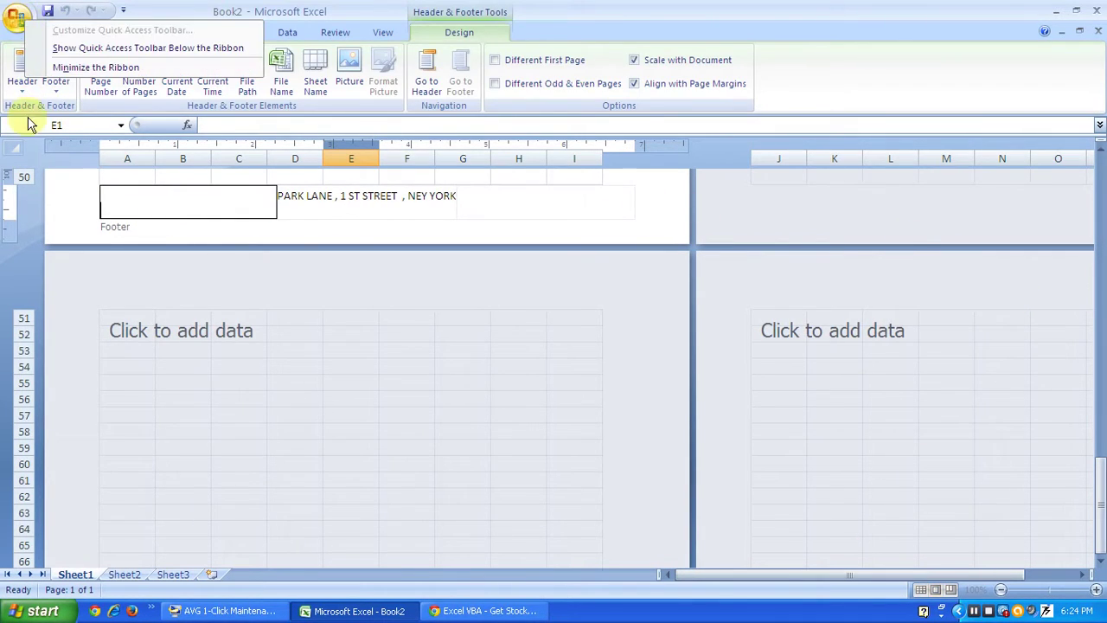
{"action": "right_click", "coordinate": [19, 20]}
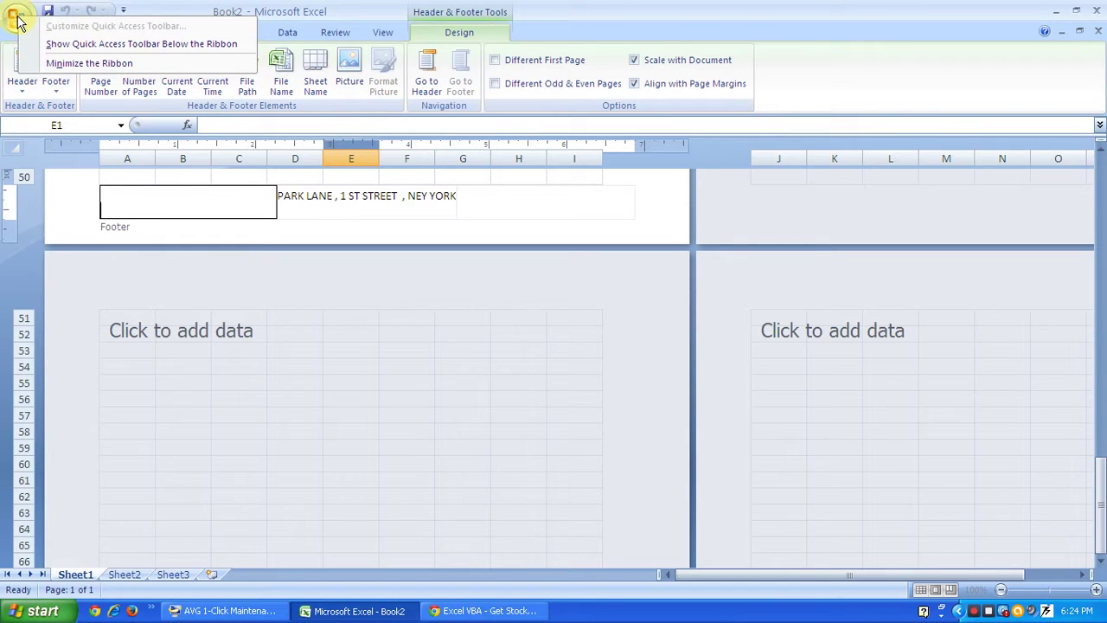
{"action": "left_click", "coordinate": [19, 20]}
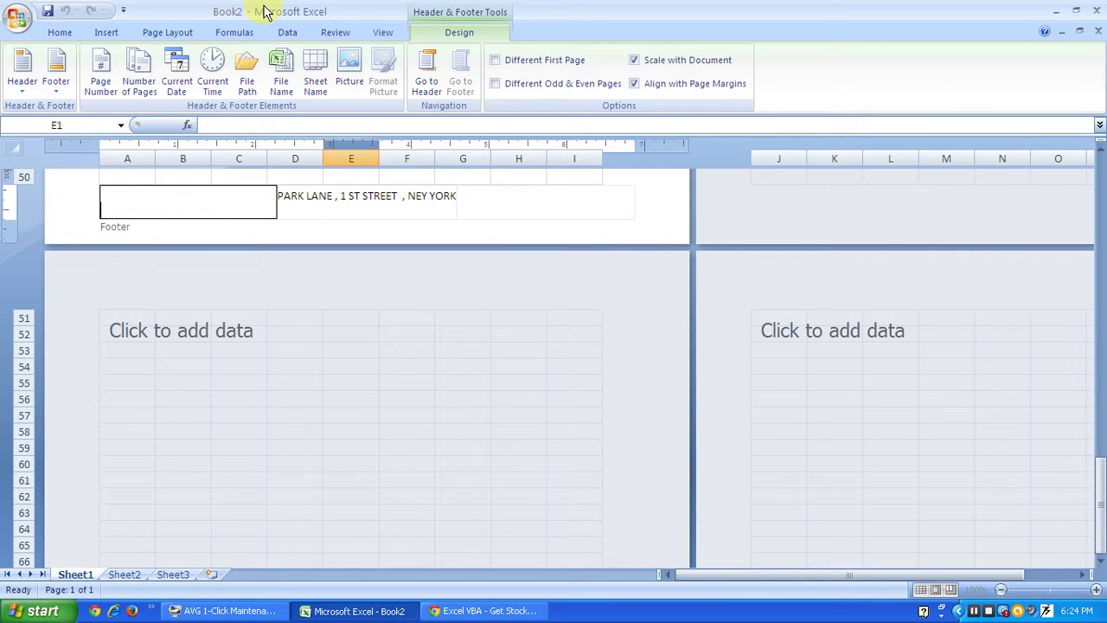
{"action": "right_click", "coordinate": [19, 17]}
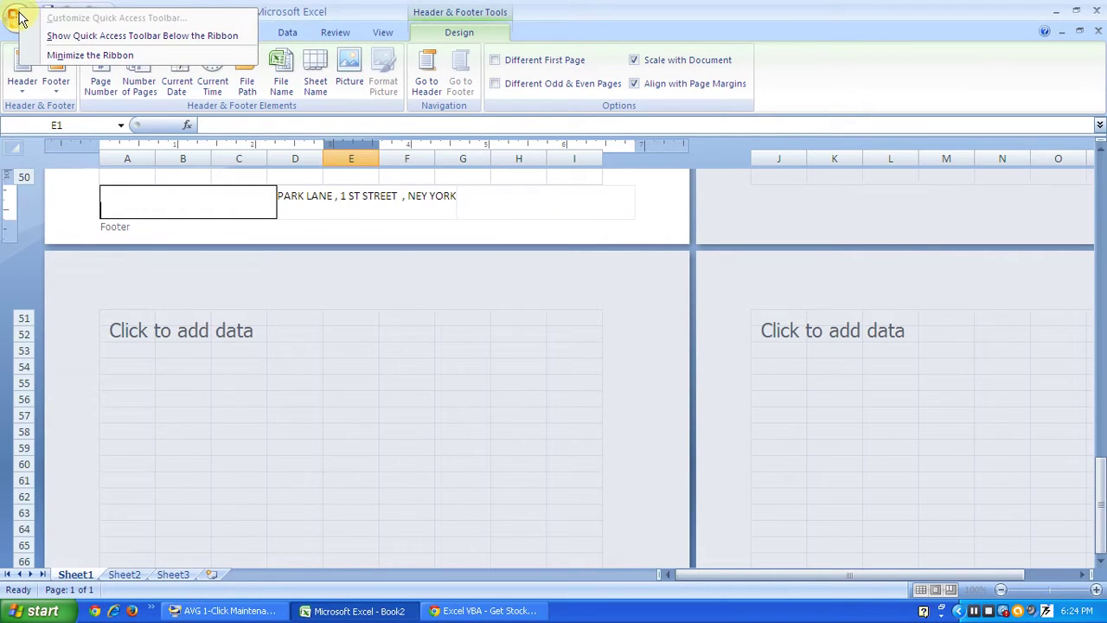
{"action": "right_click", "coordinate": [12, 17]}
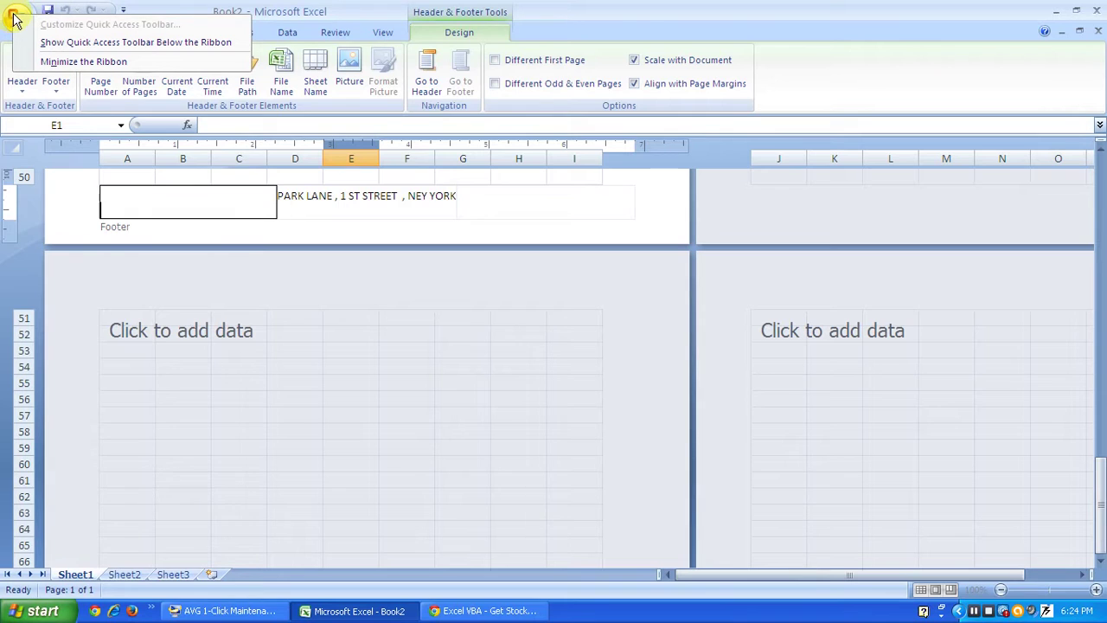
{"action": "right_click", "coordinate": [14, 17]}
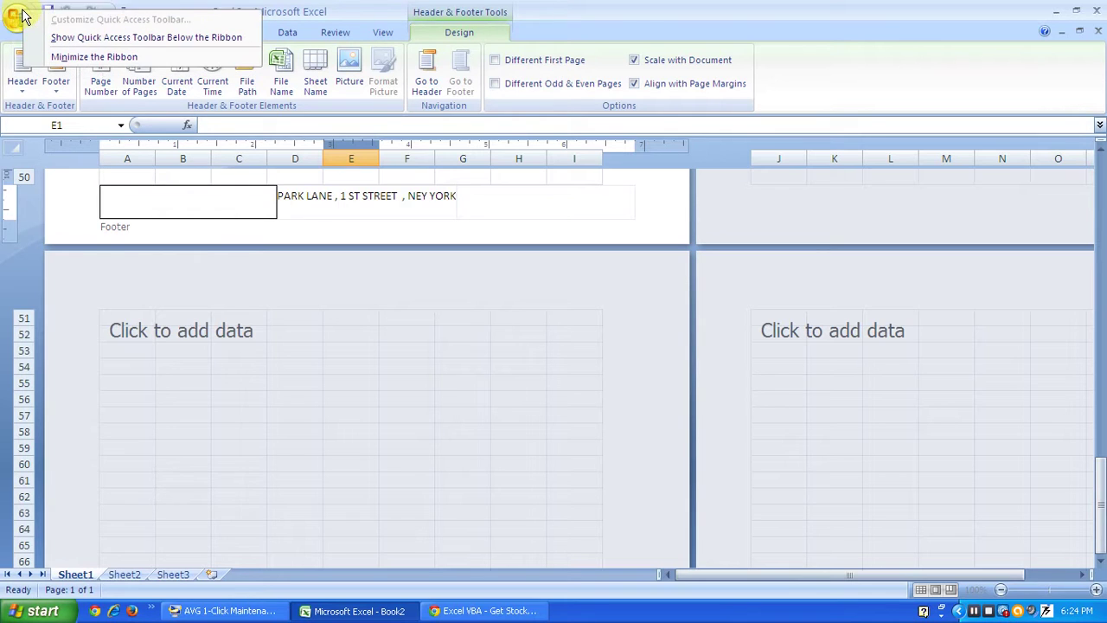
{"action": "left_click", "coordinate": [14, 24]}
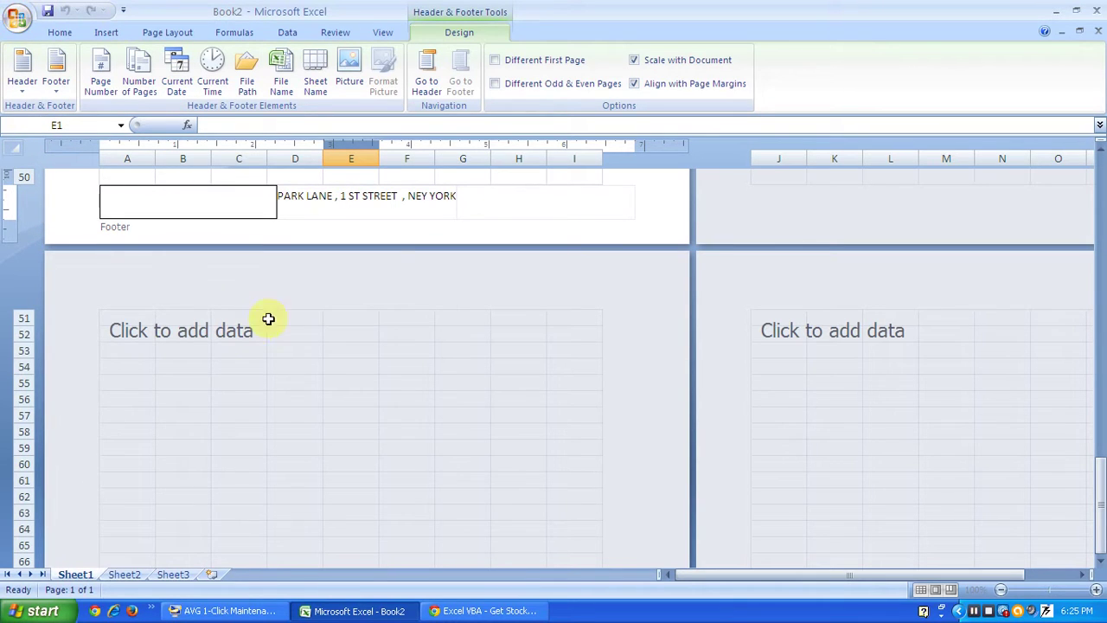
{"action": "left_click", "coordinate": [394, 272]}
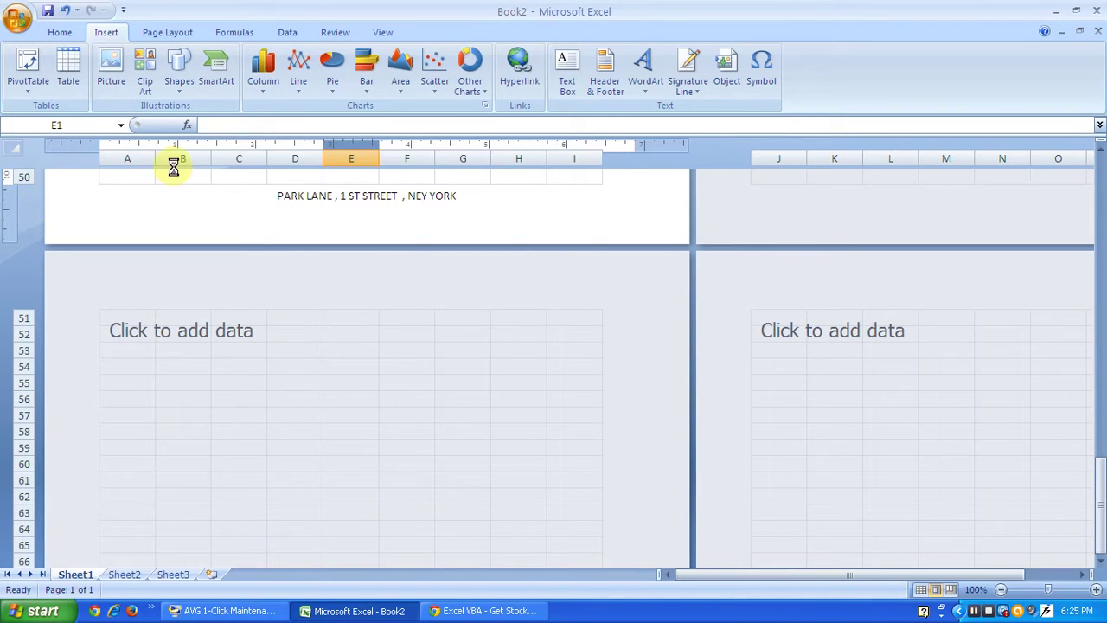
{"action": "key", "text": "ctrl+F2"}
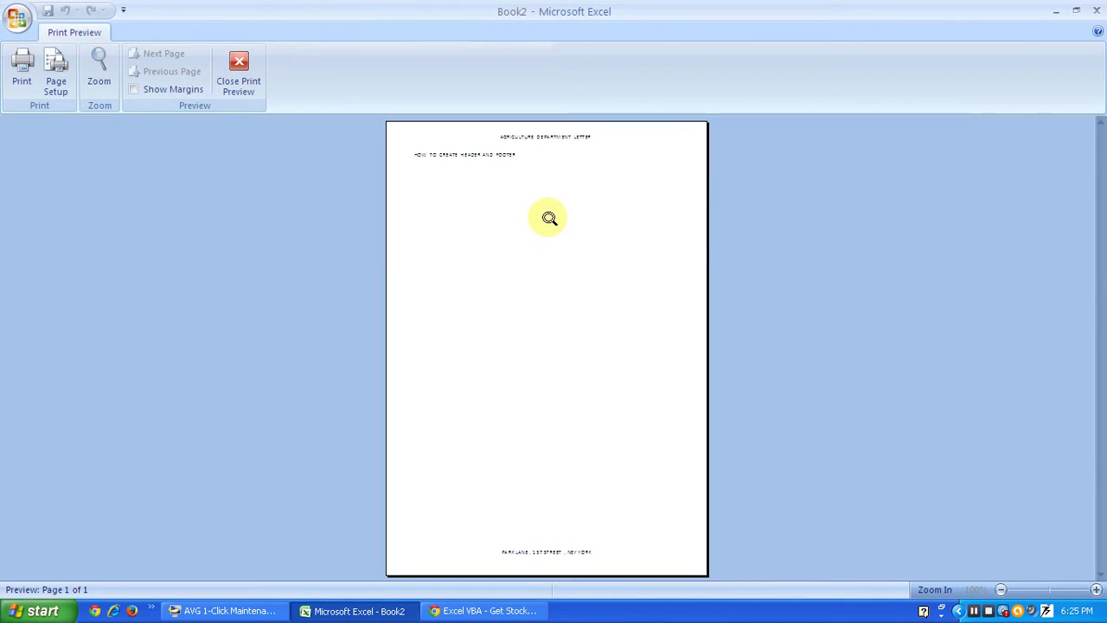
{"action": "left_click", "coordinate": [530, 138]}
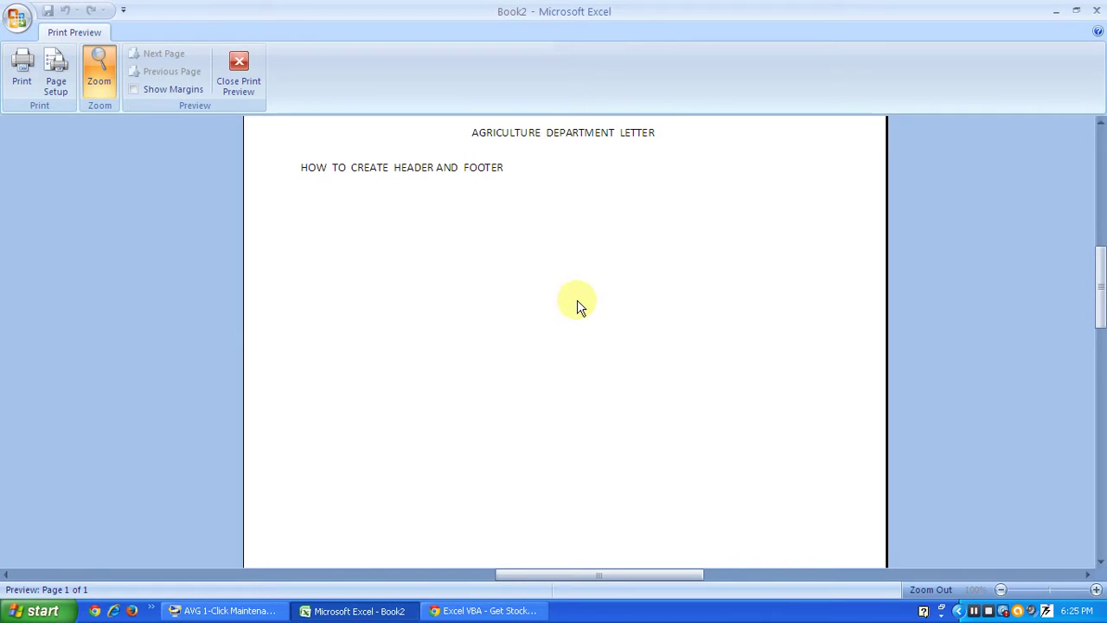
{"action": "left_click", "coordinate": [581, 426]}
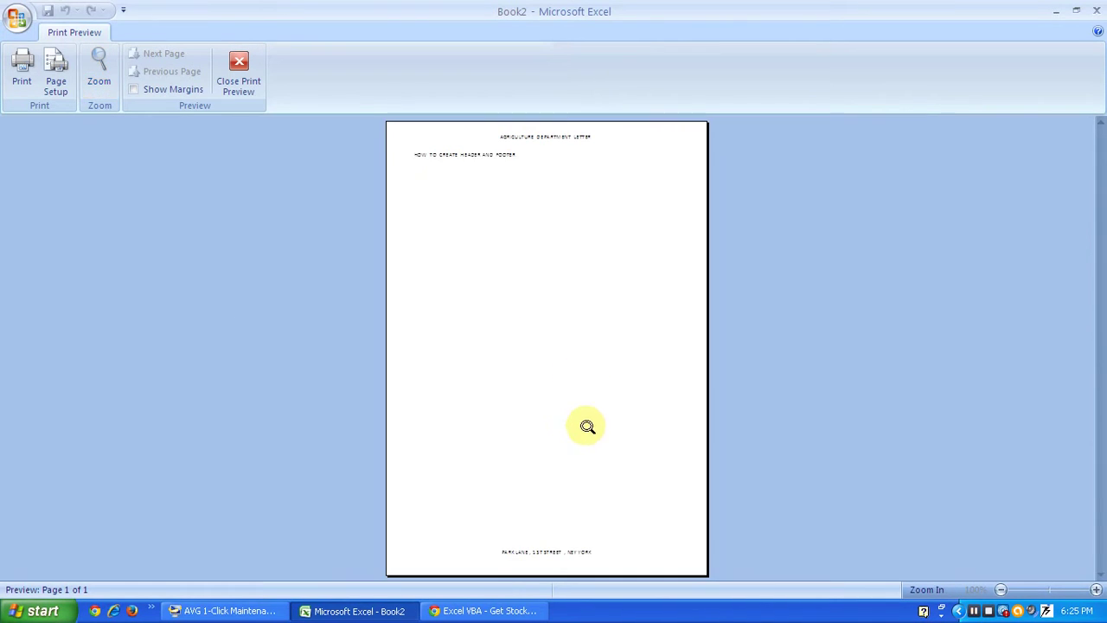
{"action": "left_click", "coordinate": [544, 566]}
{"action": "left_click", "coordinate": [545, 563]}
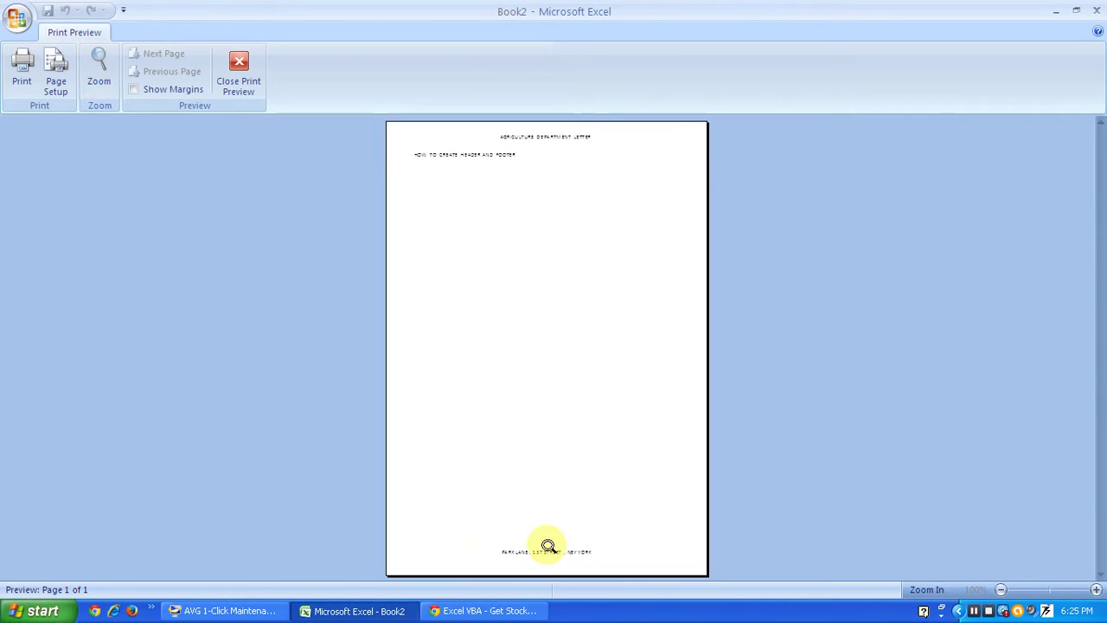
{"action": "left_click", "coordinate": [520, 341]}
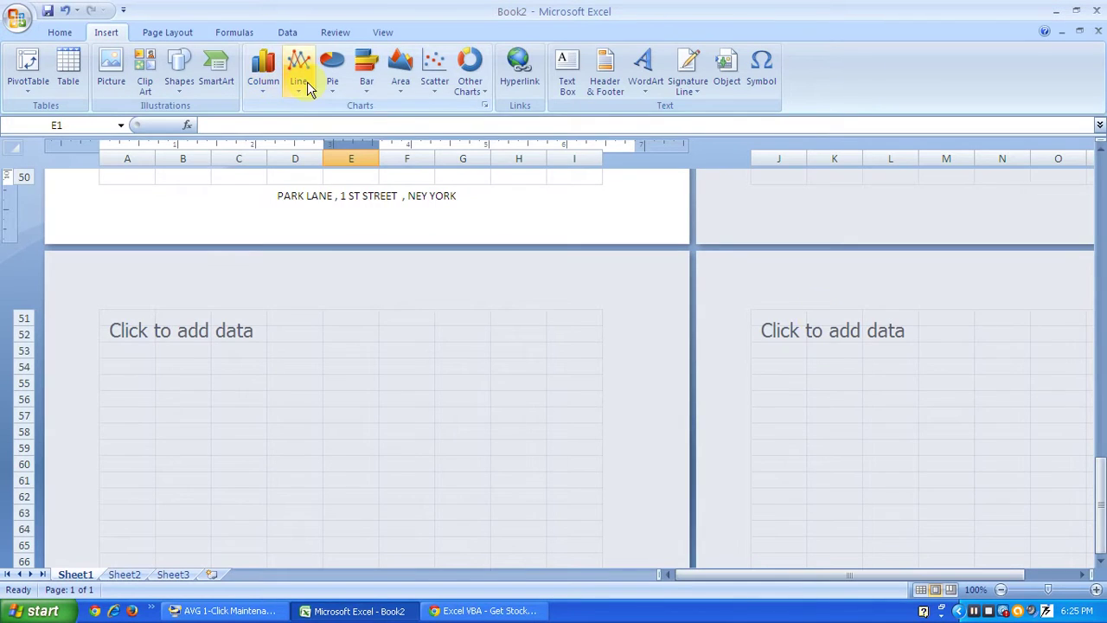
{"action": "left_click", "coordinate": [992, 612]}
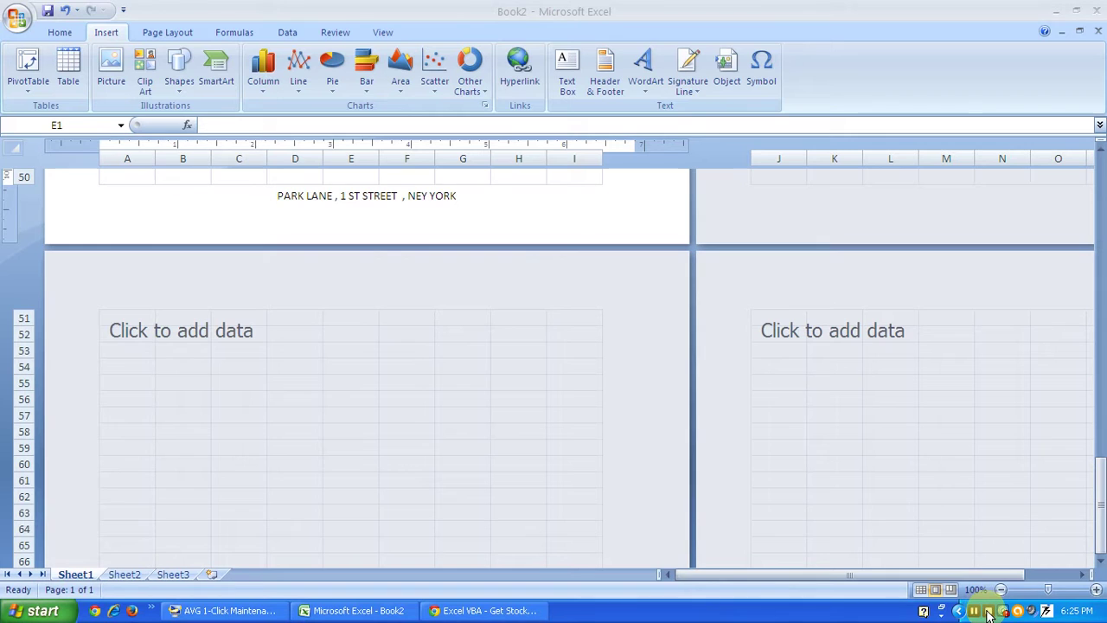
{"action": "right_click", "coordinate": [990, 614]}
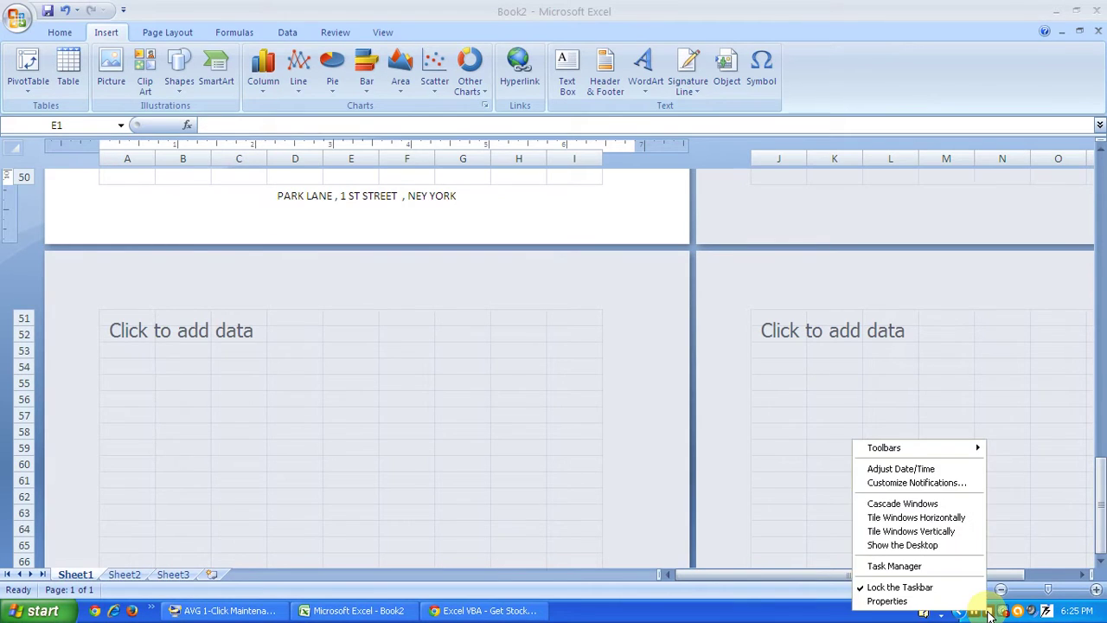
{"action": "left_click", "coordinate": [990, 614]}
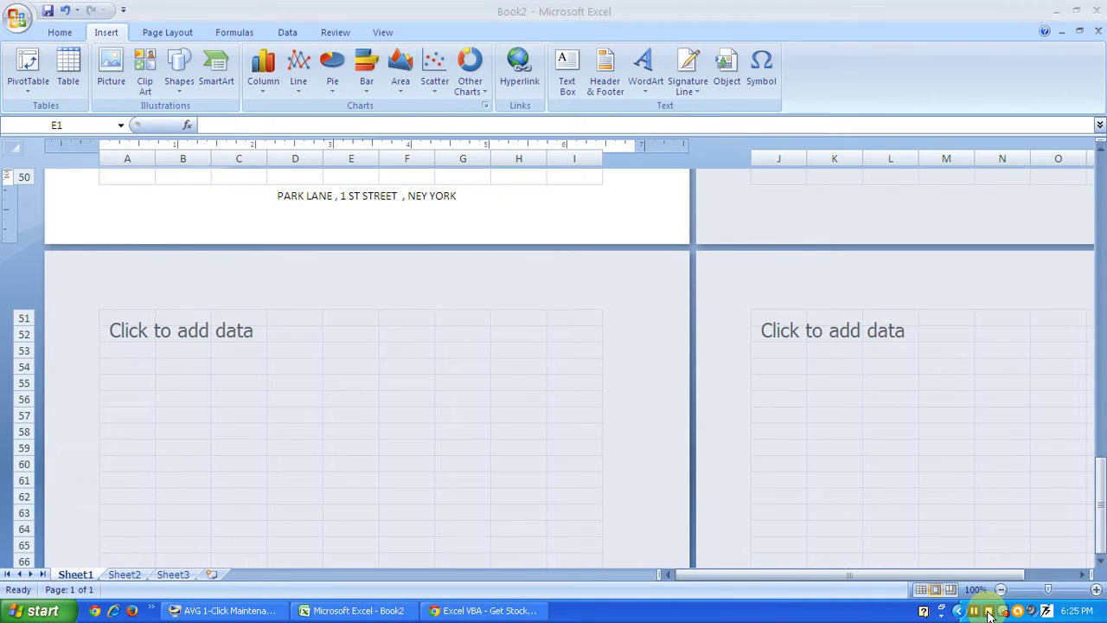
{"action": "right_click", "coordinate": [989, 614]}
{"action": "left_click", "coordinate": [991, 614]}
{"action": "right_click", "coordinate": [991, 614]}
{"action": "left_click", "coordinate": [991, 614]}
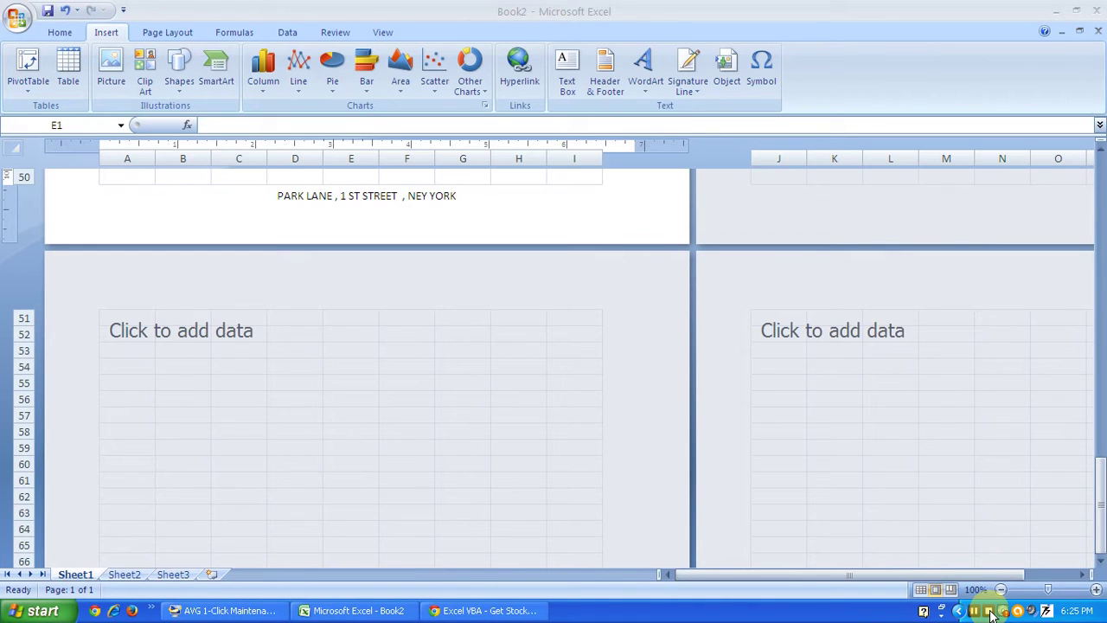